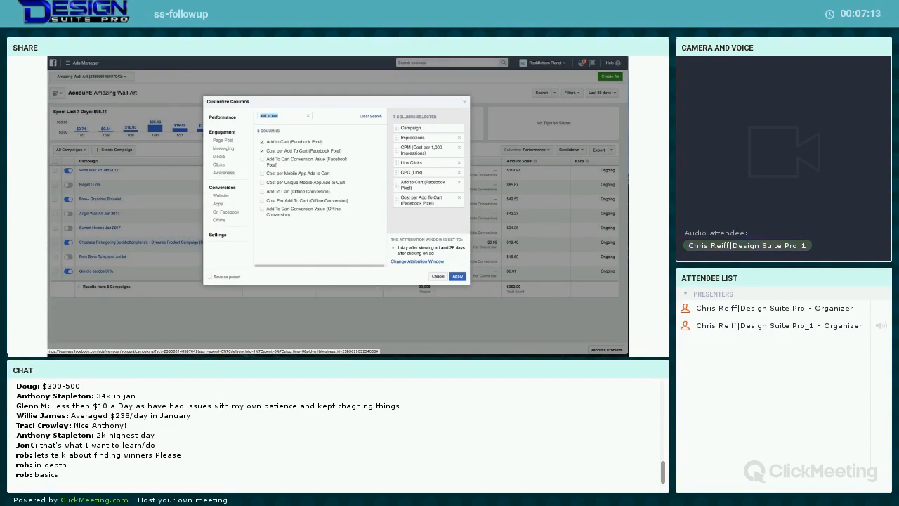
# Add the Purchase (Facebook Pixel) and Cost per Purchase (Facebook Pixel) columns at the end of the selected columns
pyautogui.write('urcha')
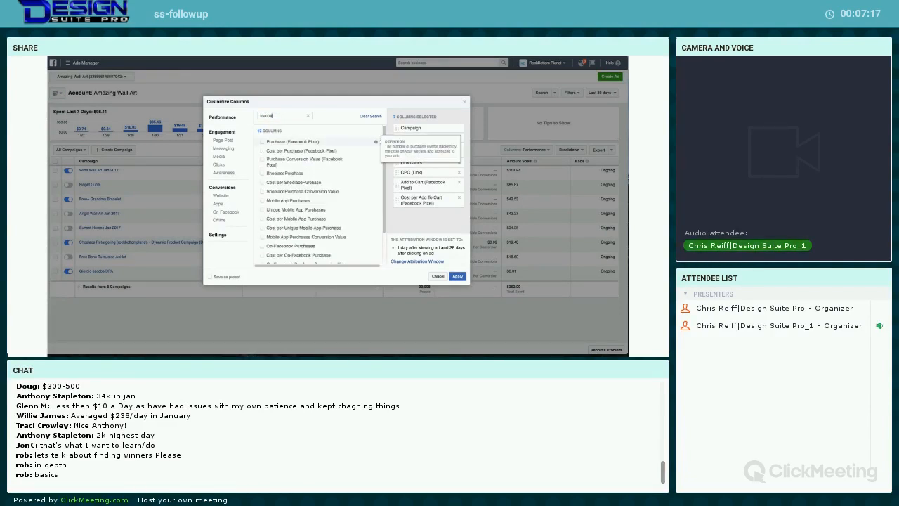
pyautogui.click(263, 142)
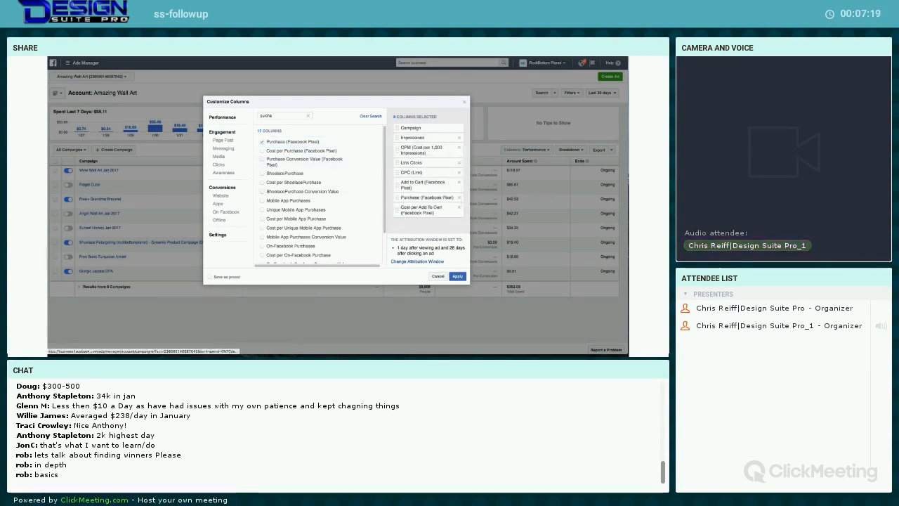
pyautogui.doubleClick(266, 116)
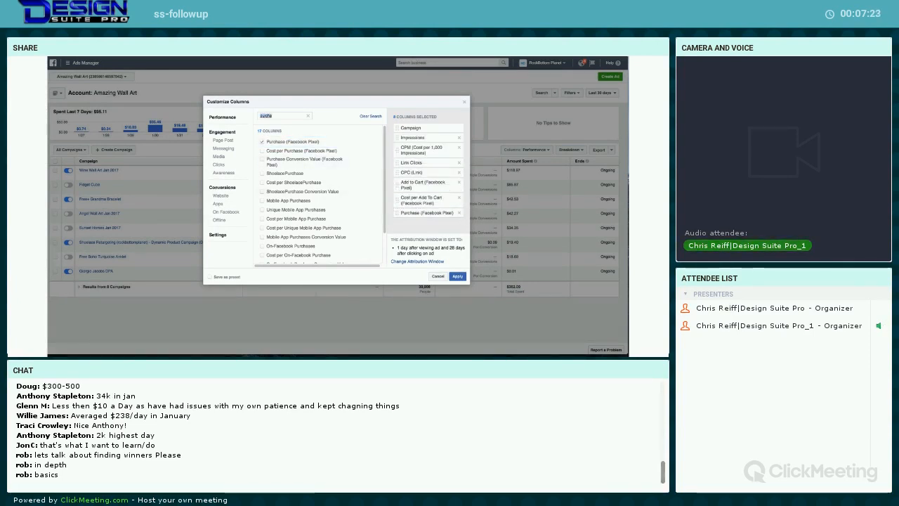
pyautogui.write('cart')
pyautogui.write('cost p')
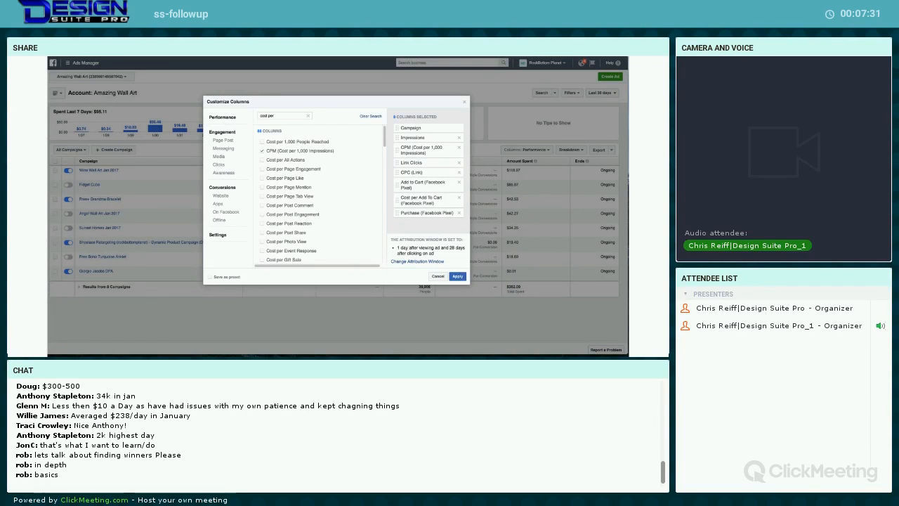
pyautogui.write('er pur')
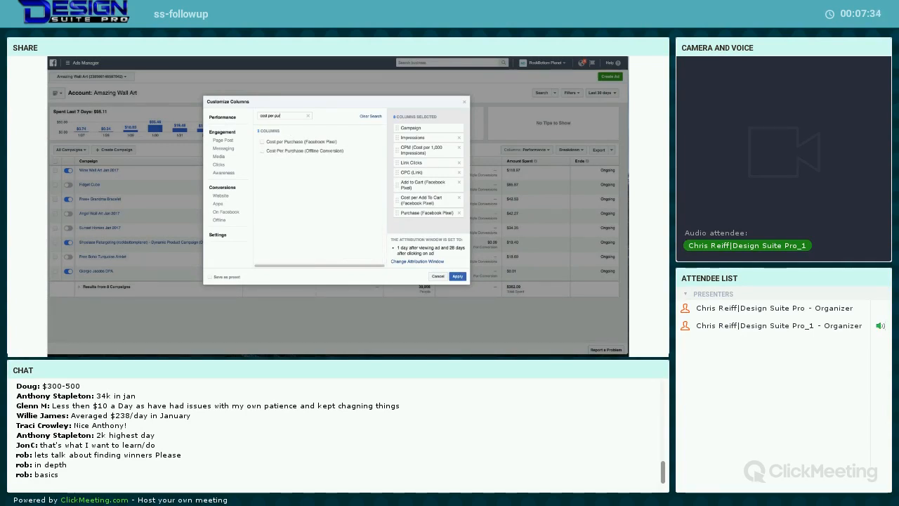
pyautogui.click(262, 142)
pyautogui.moveTo(422, 215); pyautogui.dragTo(422, 230)
# Add the Amount Spent column and place it after Cost per Purchase in the selected columns
pyautogui.tripleClick(271, 116)
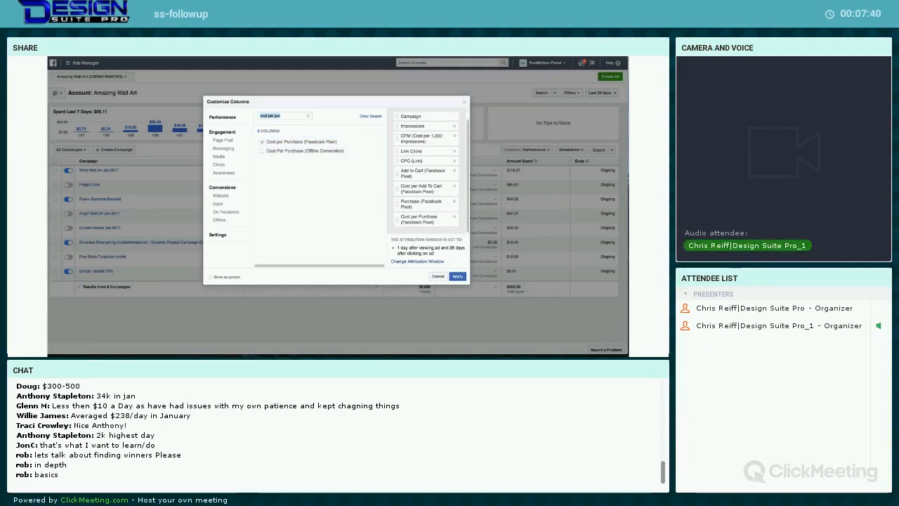
pyautogui.write('amount')
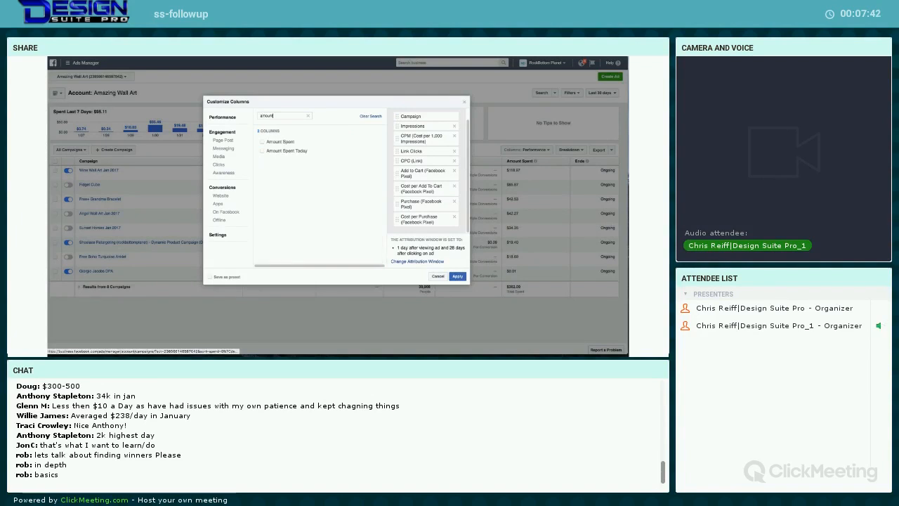
pyautogui.click(262, 142)
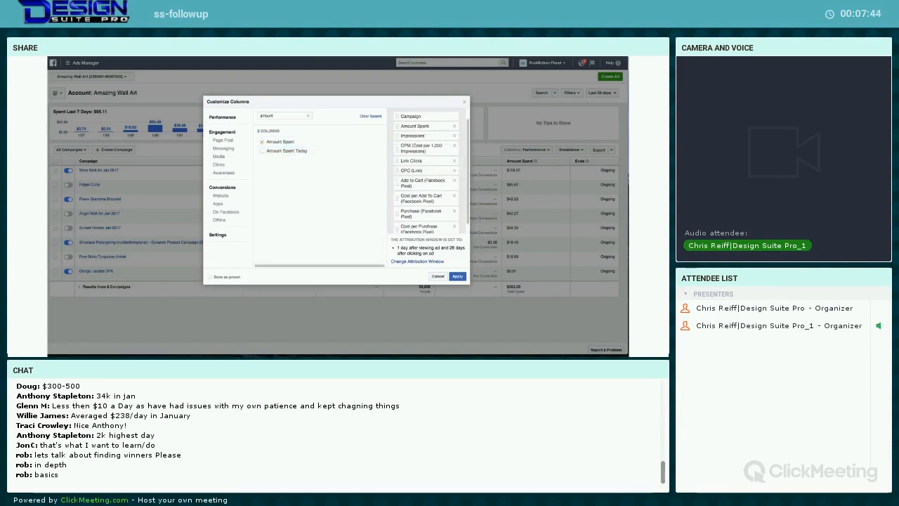
pyautogui.moveTo(419, 186); pyautogui.dragTo(422, 220)
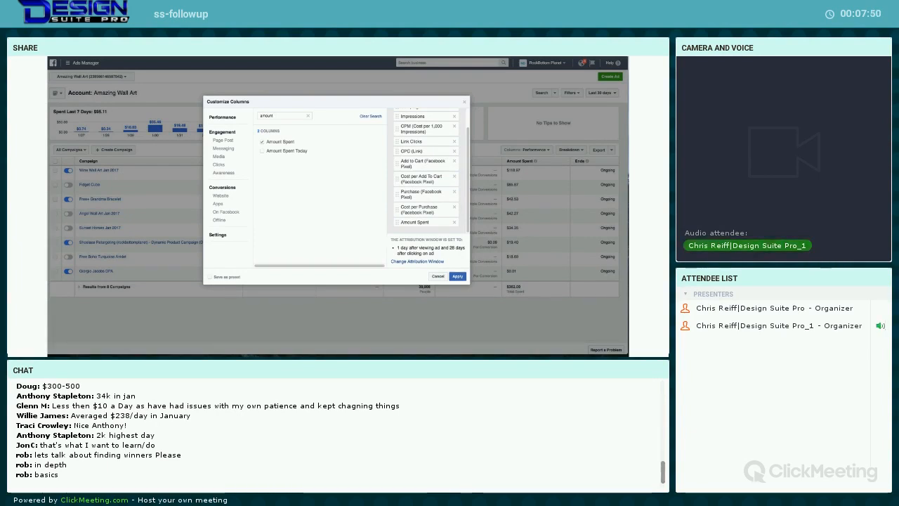
# Add the Budget column and place it after Amount Spent in the selected columns
pyautogui.doubleClick(266, 116)
pyautogui.write('budget')
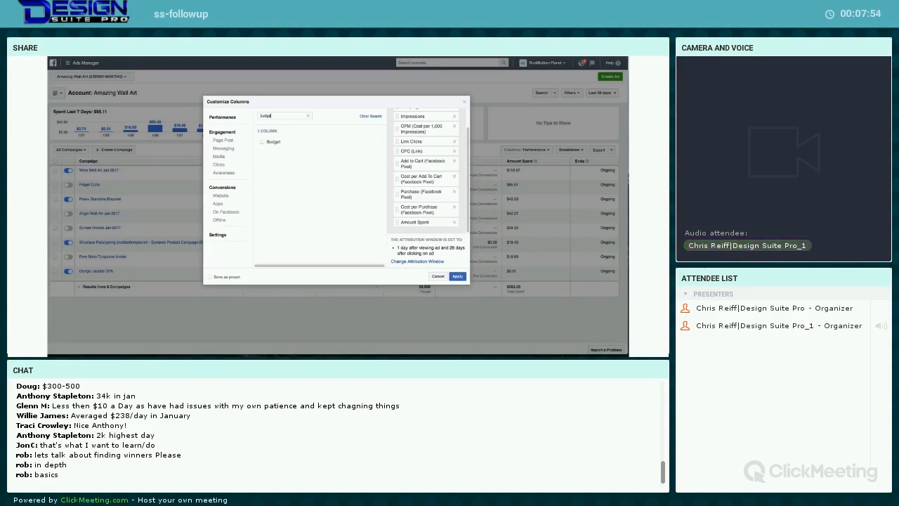
pyautogui.click(262, 142)
pyautogui.moveTo(413, 117); pyautogui.dragTo(418, 236)
pyautogui.scroll(1, 423, 168)
# Add the Bid column and move it to the end of the selected columns, after Budget
pyautogui.doubleClick(266, 116)
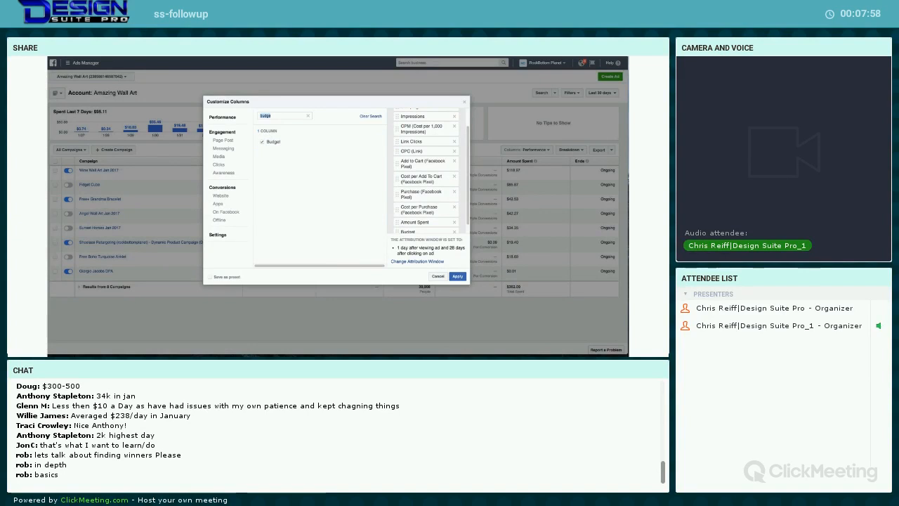
pyautogui.write('bid')
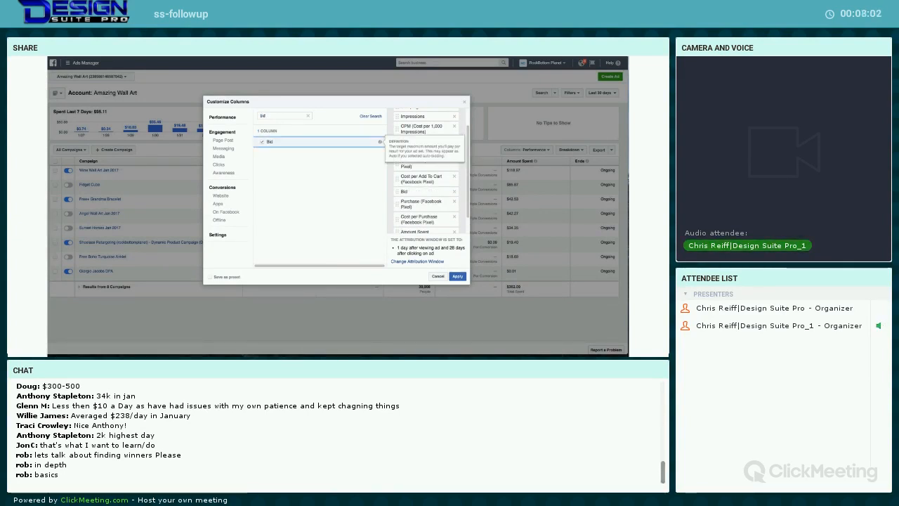
pyautogui.moveTo(418, 192); pyautogui.dragTo(419, 238)
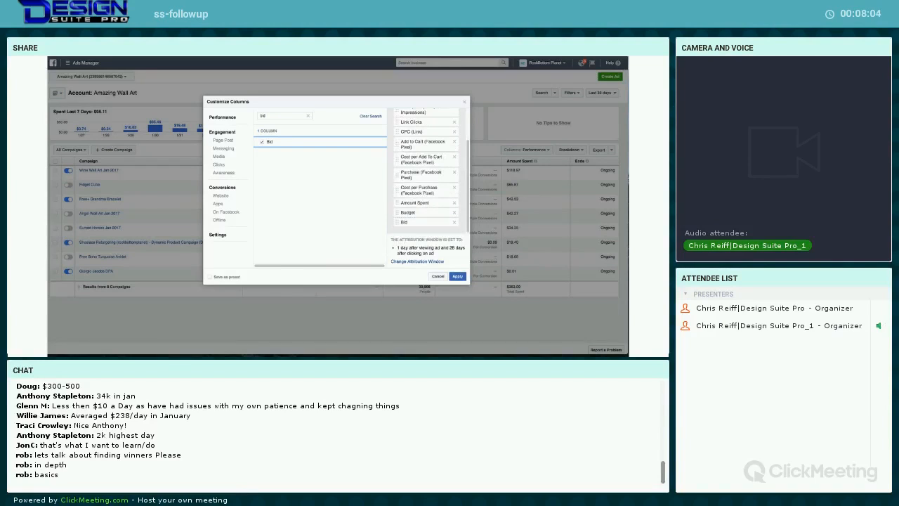
# Add the Delivery column and move it to the end of the selected columns, after Bid
pyautogui.doubleClick(263, 116)
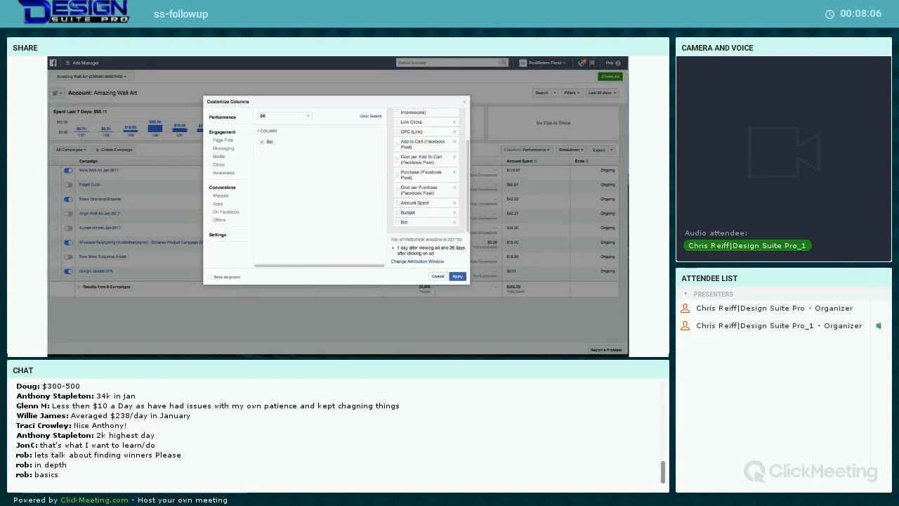
pyautogui.write('deli')
pyautogui.click(262, 142)
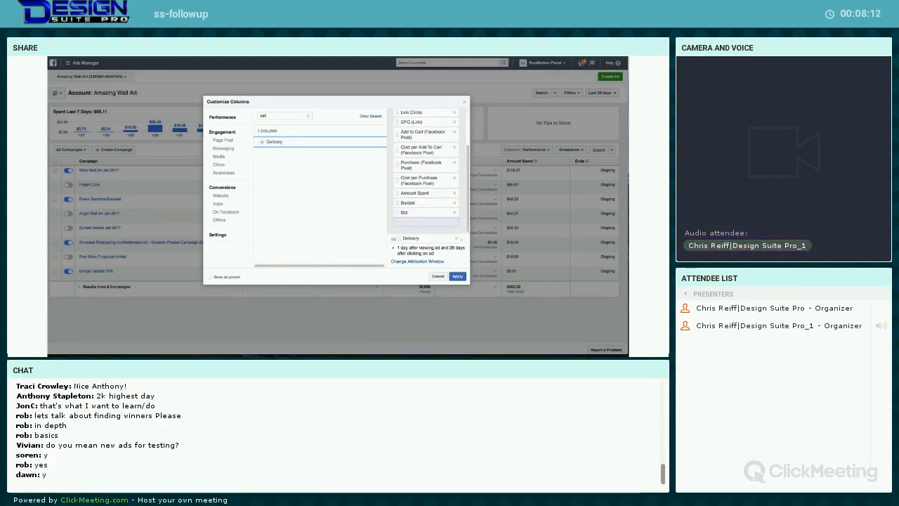
pyautogui.moveTo(422, 238); pyautogui.dragTo(422, 232)
pyautogui.scroll(-1, 426, 204)
# Save the column selection as a preset named "mini" and apply it to the campaign table
pyautogui.click(210, 277)
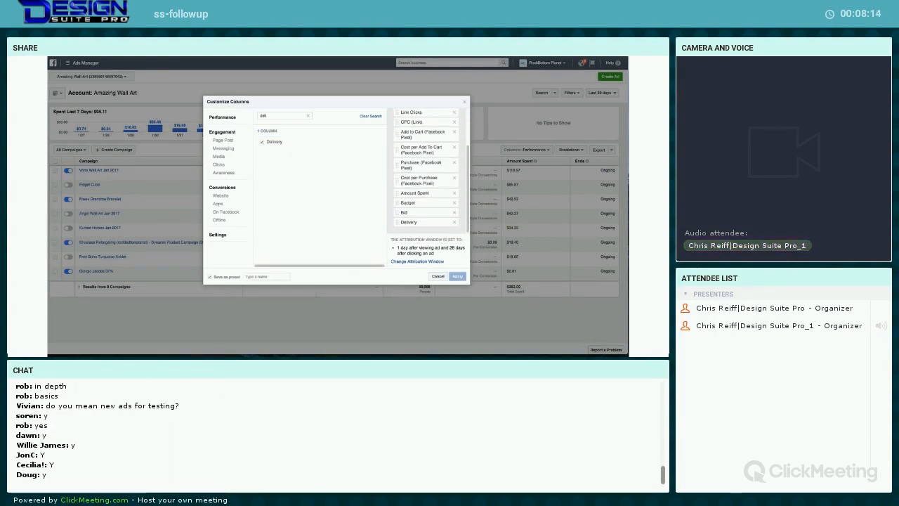
pyautogui.write('this')
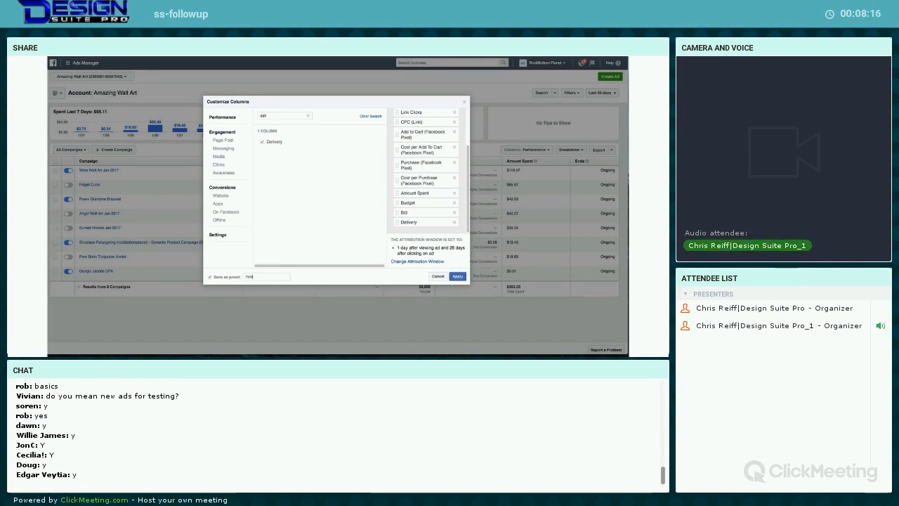
pyautogui.click(458, 276)
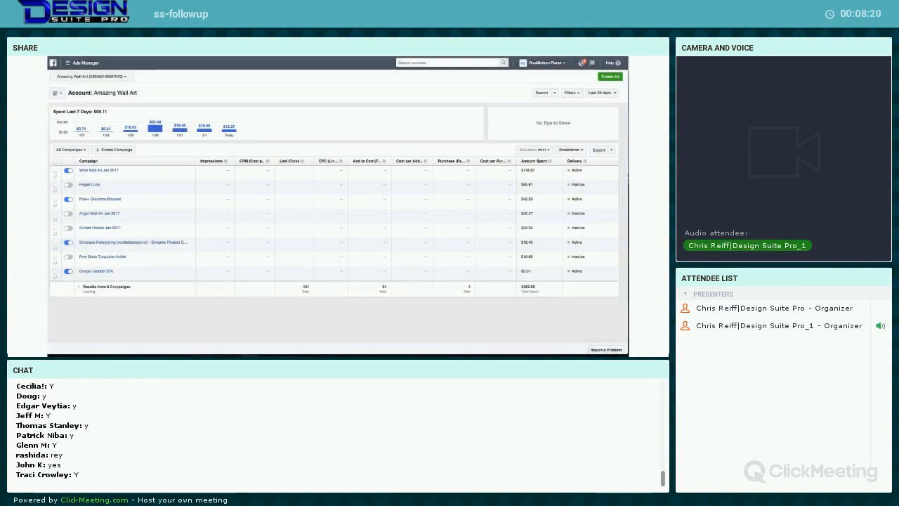
pyautogui.click(534, 150)
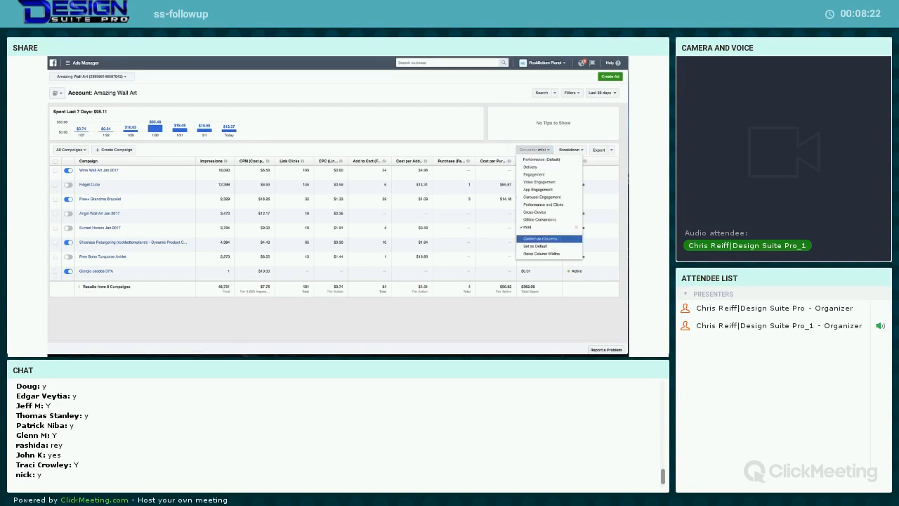
pyautogui.click(540, 239)
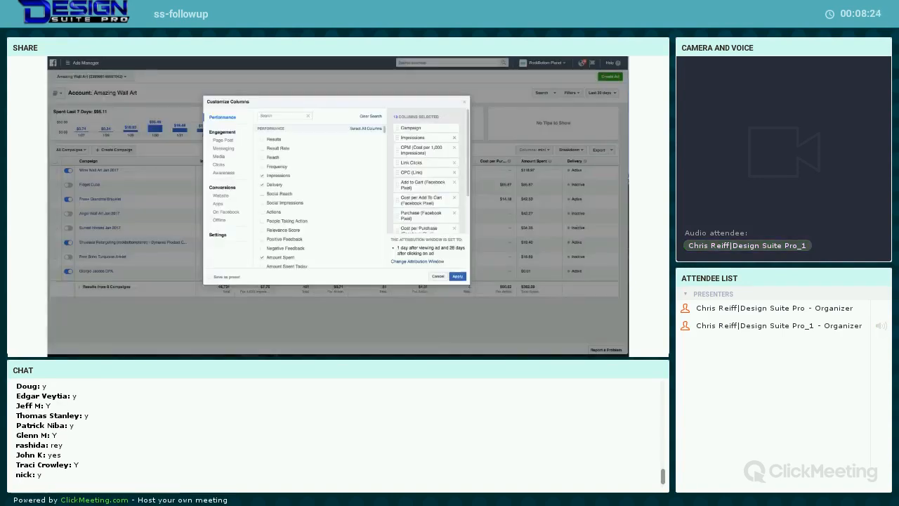
pyautogui.click(465, 102)
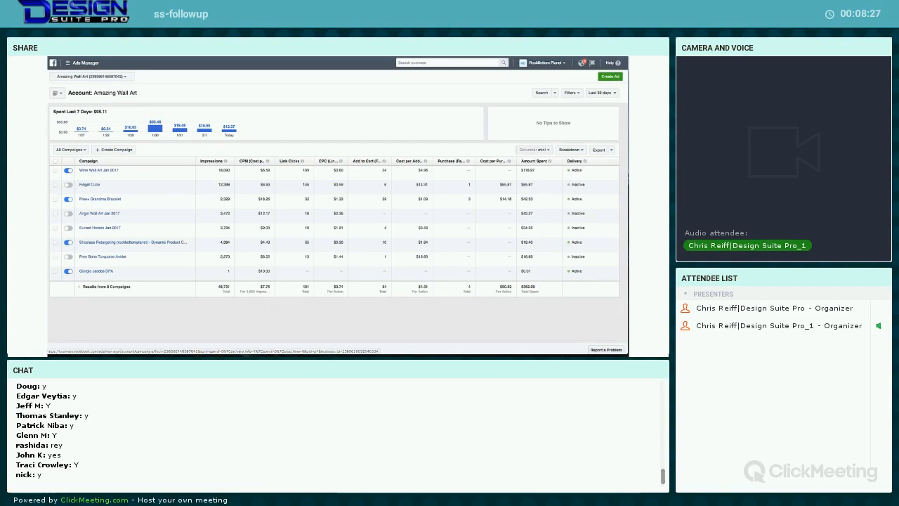
# Switch the table to all ad sets and apply the "mini" column preset to it
pyautogui.click(71, 150)
pyautogui.click(71, 174)
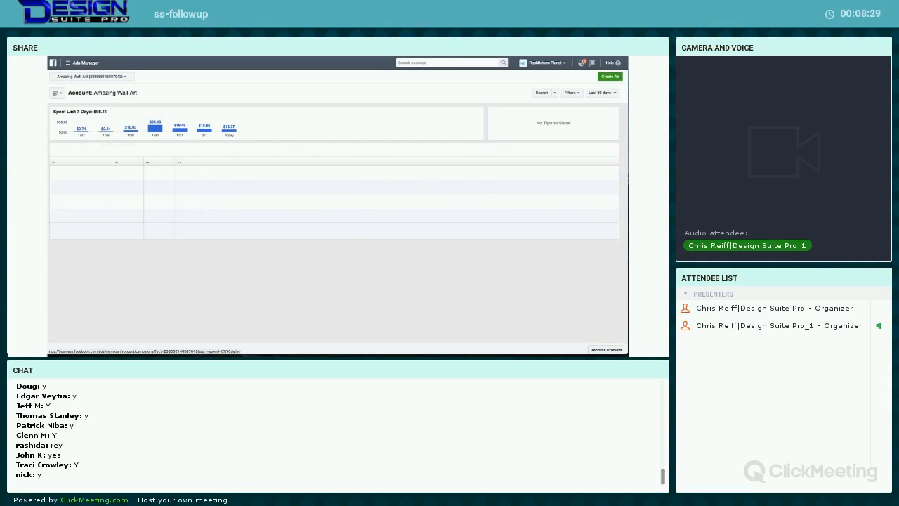
pyautogui.click(526, 149)
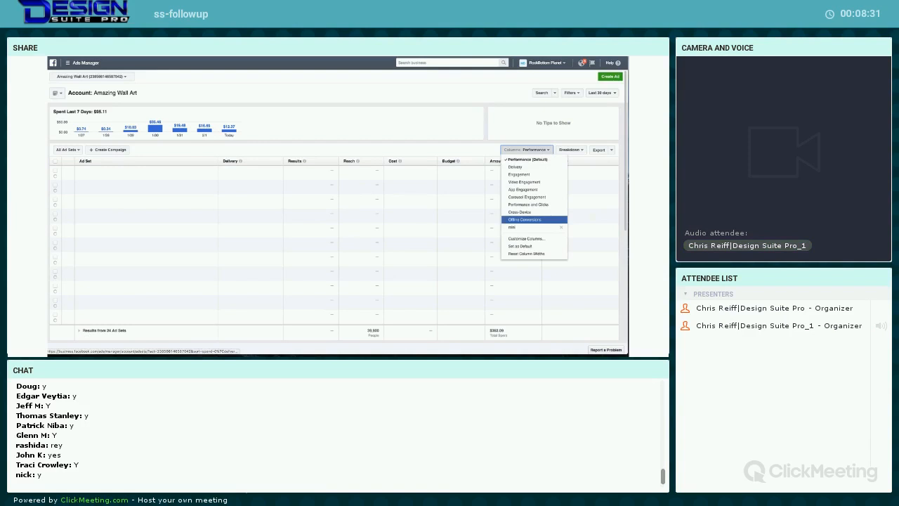
pyautogui.click(534, 226)
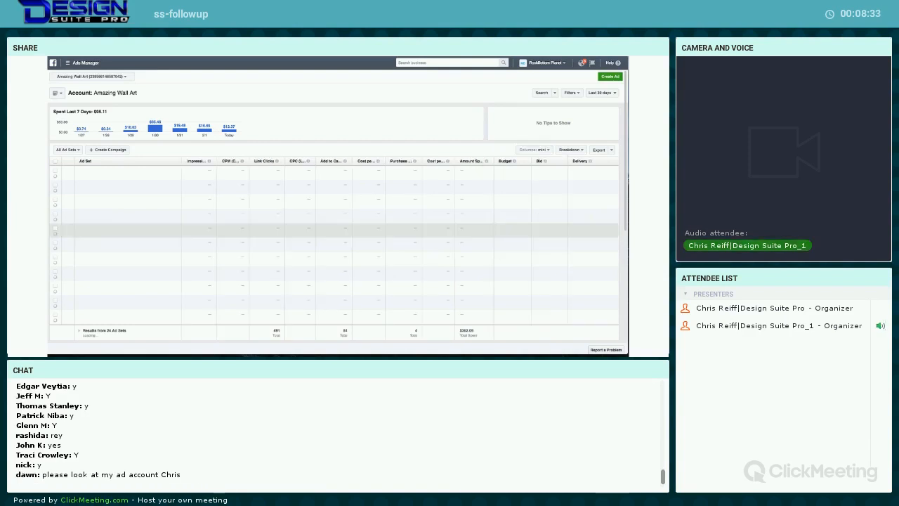
# Make the "mini" preset the default column layout and switch the table to all ads
pyautogui.moveTo(277, 162)
pyautogui.click(533, 150)
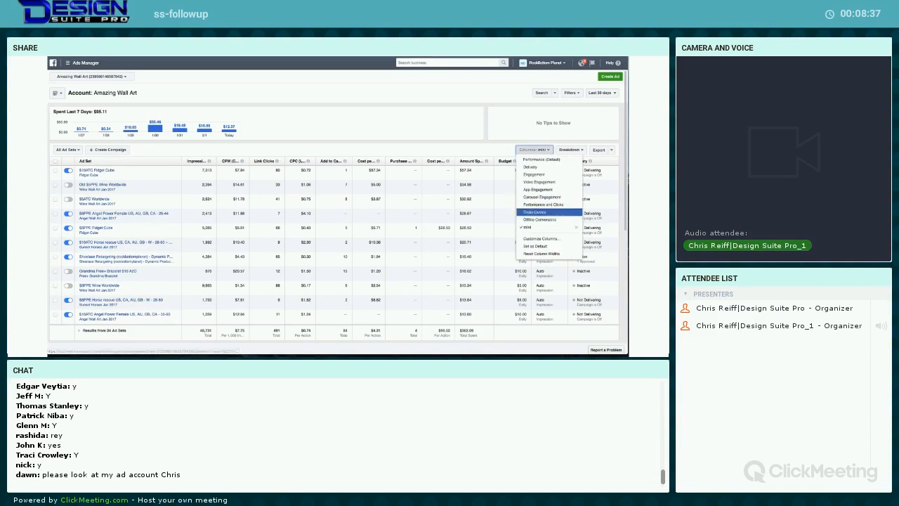
pyautogui.click(535, 247)
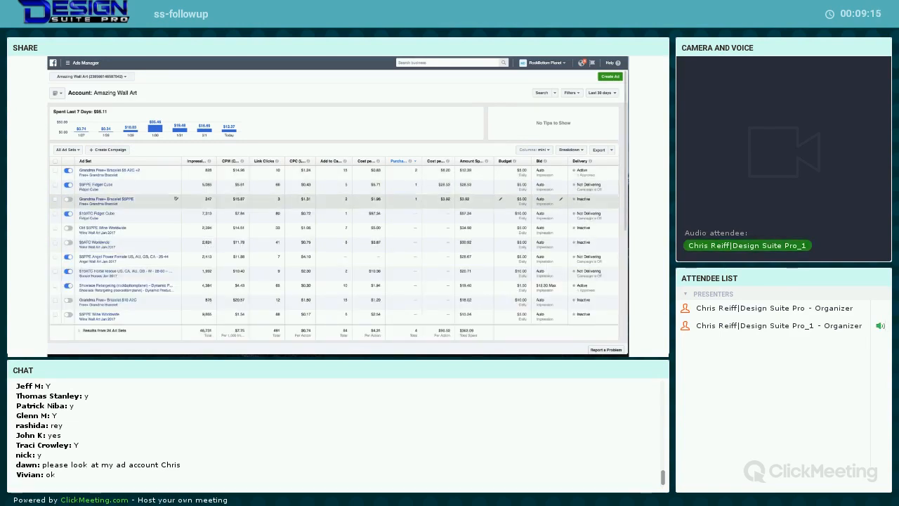
pyautogui.click(68, 150)
pyautogui.click(66, 182)
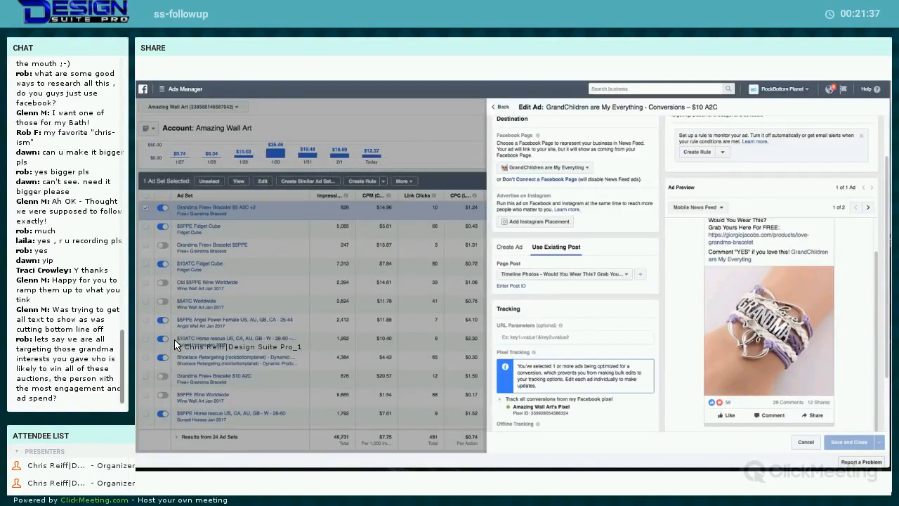
# Review the existing-post and tracking settings of the $10 A2C grandma bracelet ad, and close the editor without saving
pyautogui.scroll(-3, 685, 281)
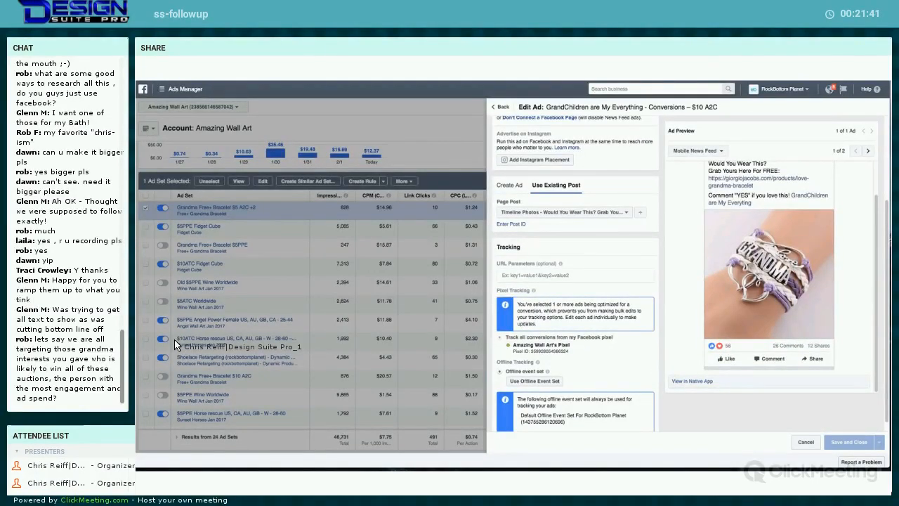
pyautogui.scroll(-1, 576, 281)
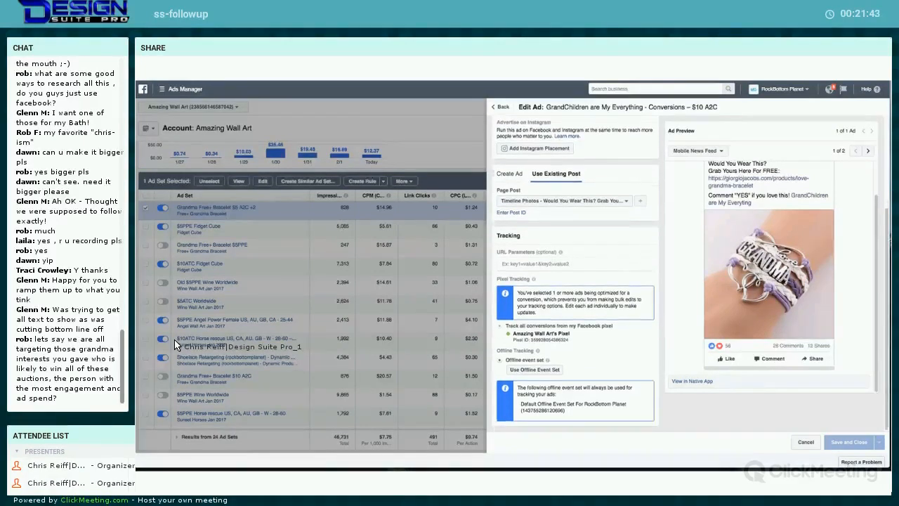
pyautogui.click(806, 442)
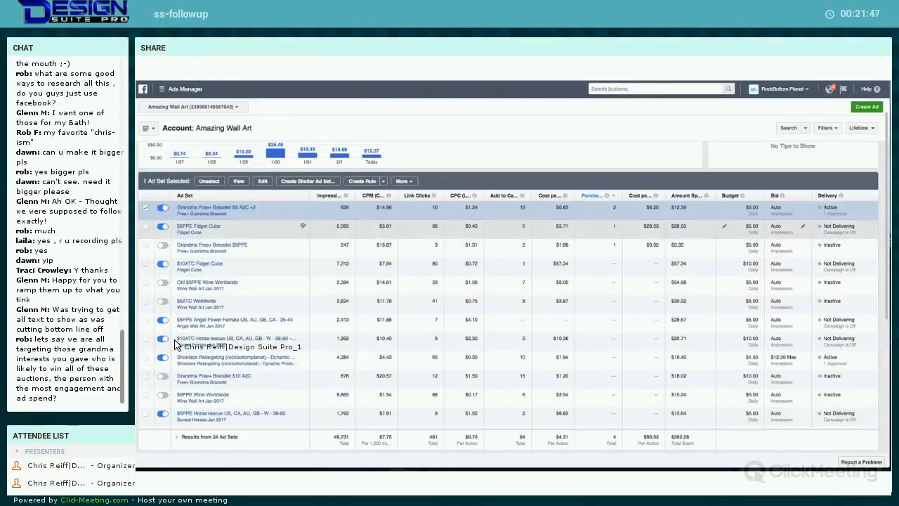
# Review the audience, placement and delivery settings of the $5PPE Fidget Cube ad set, and the existing-post settings of its ads
pyautogui.click(146, 226)
pyautogui.click(146, 208)
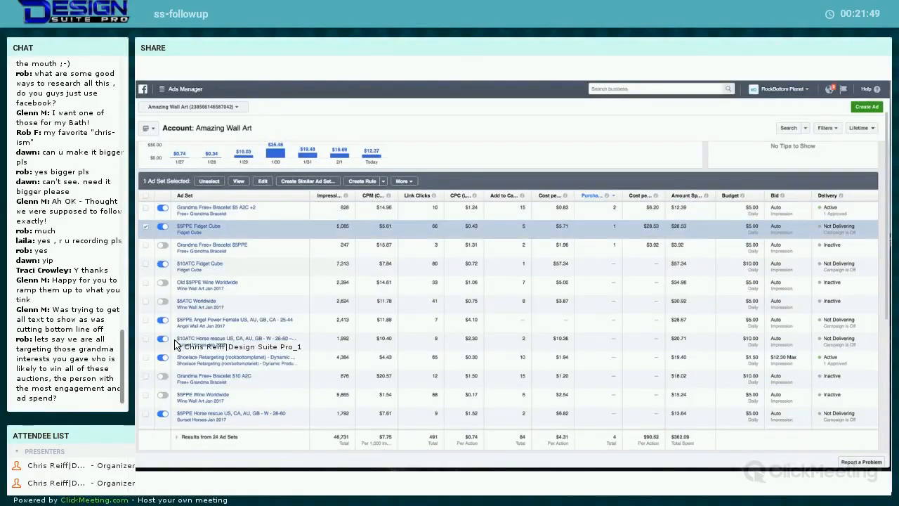
pyautogui.click(262, 180)
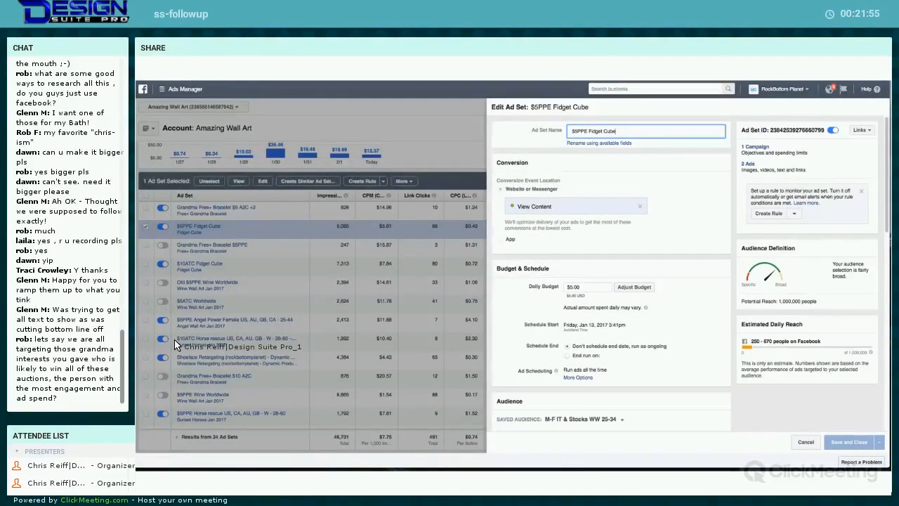
pyautogui.scroll(-5, 611, 281)
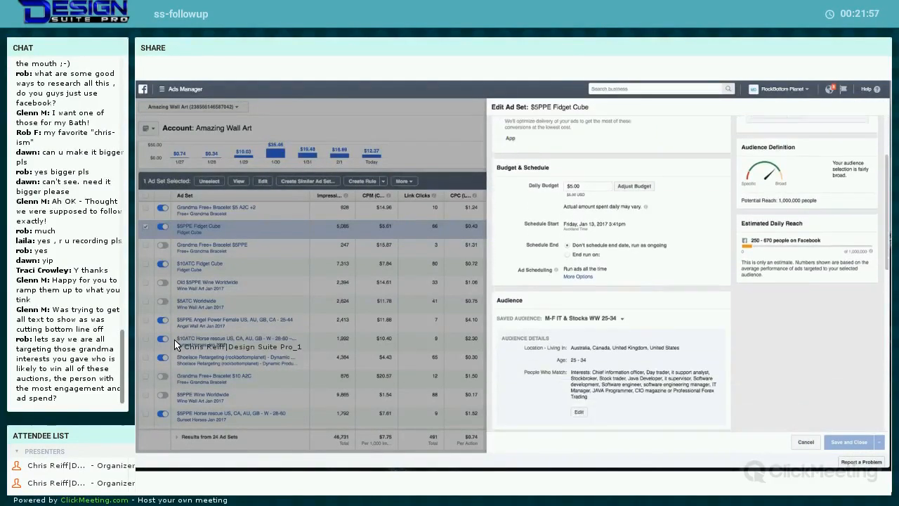
pyautogui.scroll(-1, 611, 274)
pyautogui.scroll(-2, 611, 274)
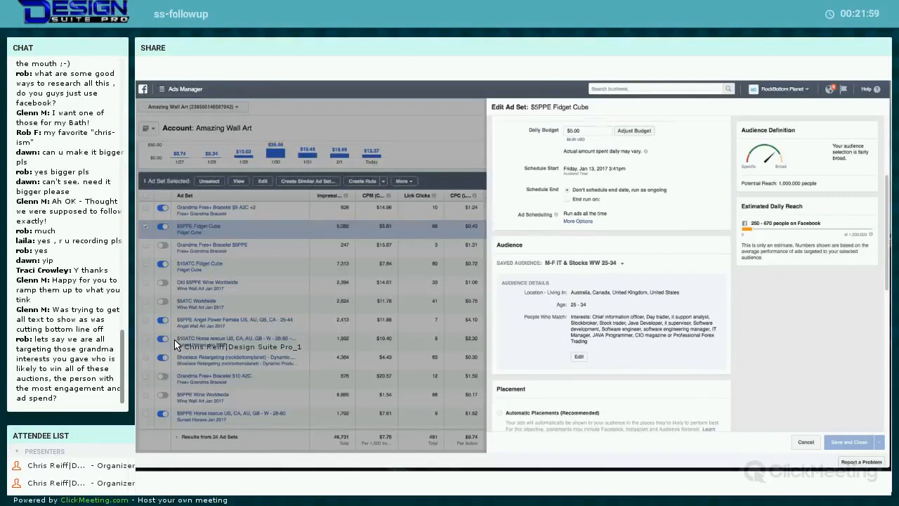
pyautogui.scroll(-5, 611, 274)
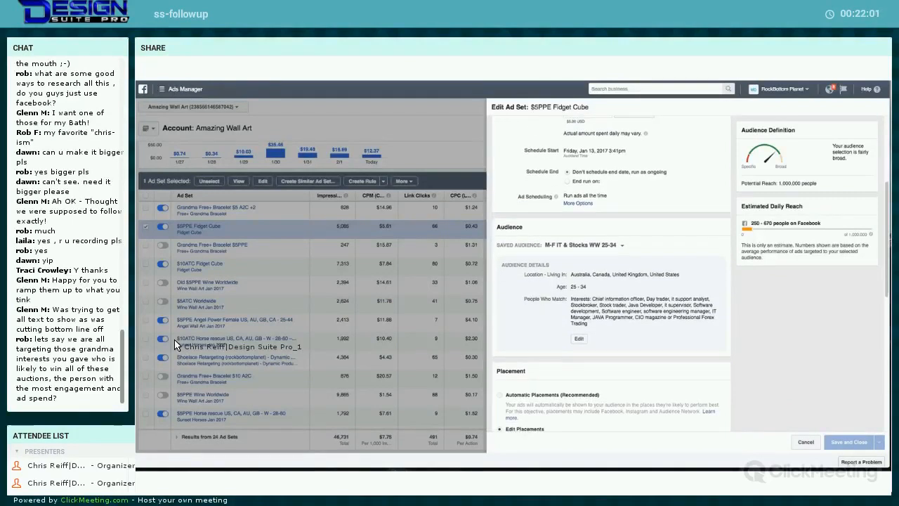
pyautogui.scroll(10, 611, 274)
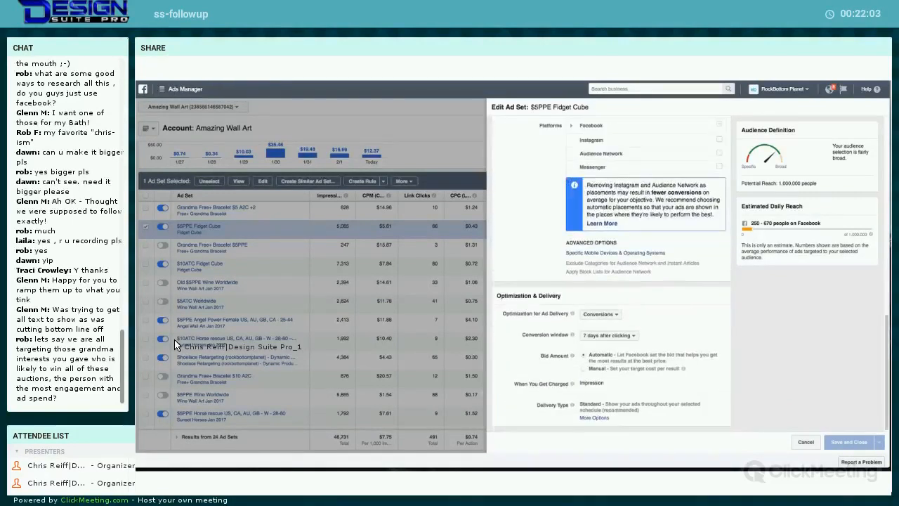
pyautogui.click(749, 164)
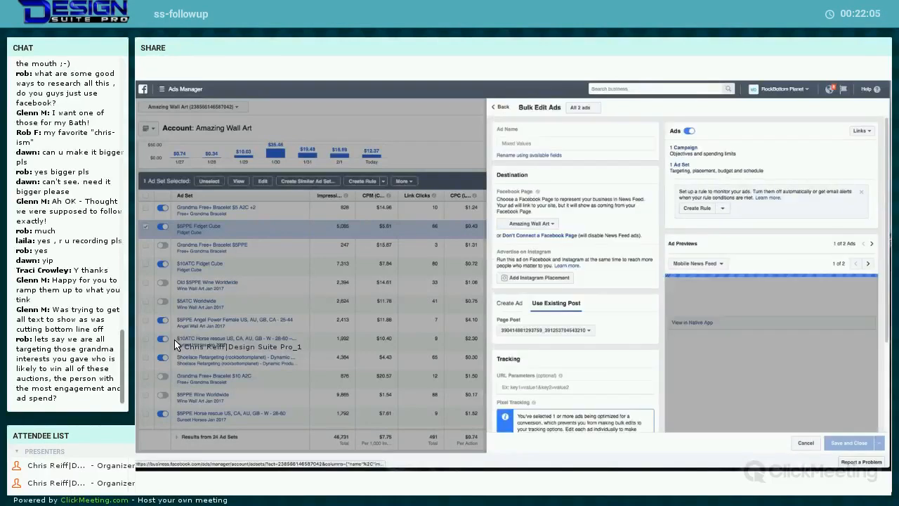
pyautogui.scroll(-4, 685, 274)
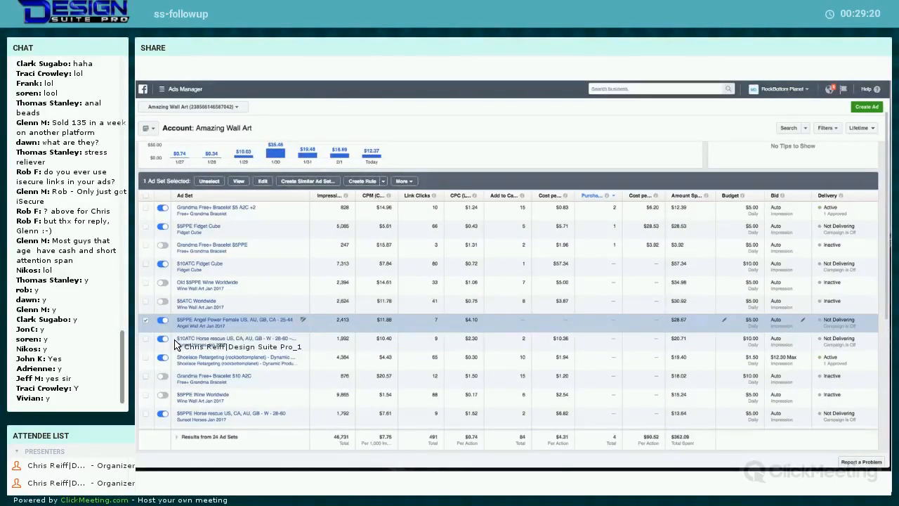
# Look through the ad sets and filter them by the Facebook Feeds (Desktop) placement
pyautogui.scroll(-1, 175, 344)
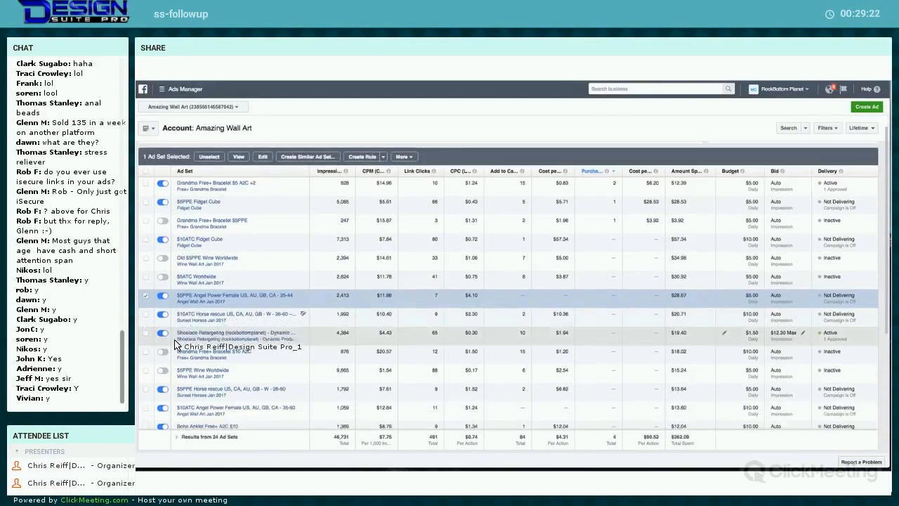
pyautogui.scroll(-3, 176, 344)
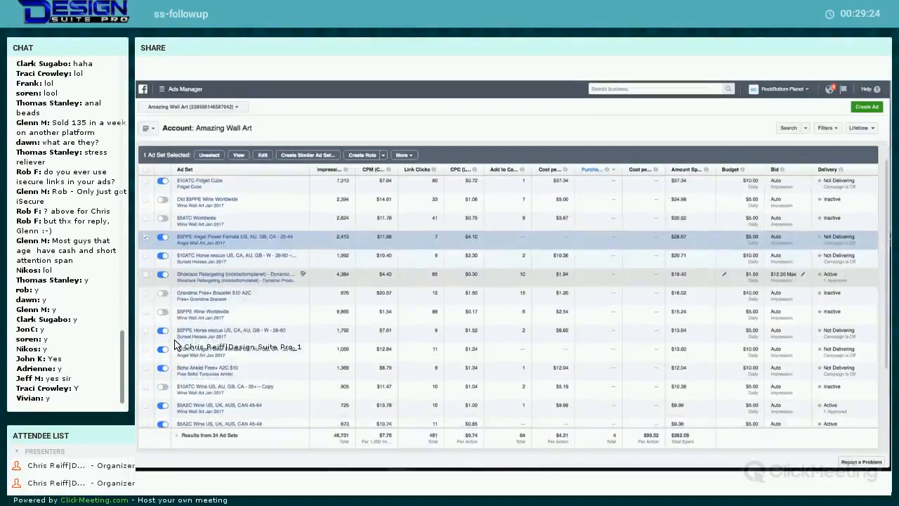
pyautogui.scroll(1, 176, 344)
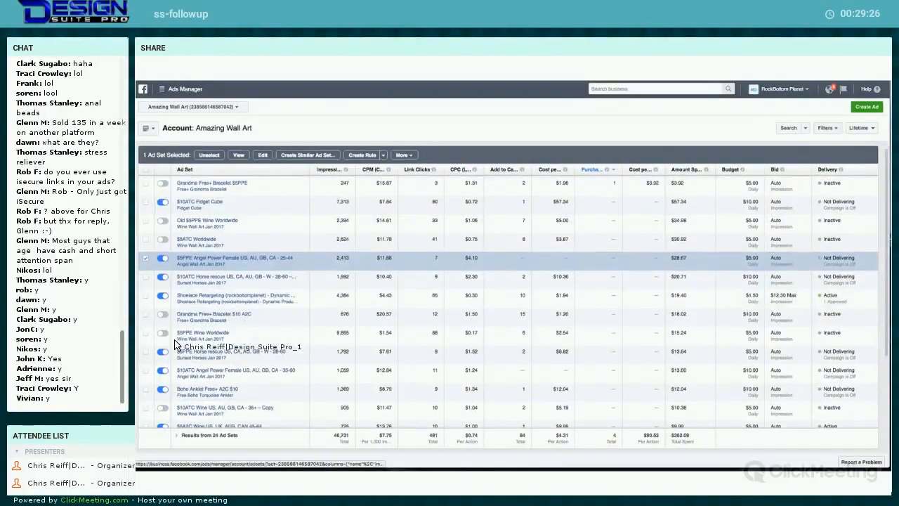
pyautogui.click(827, 127)
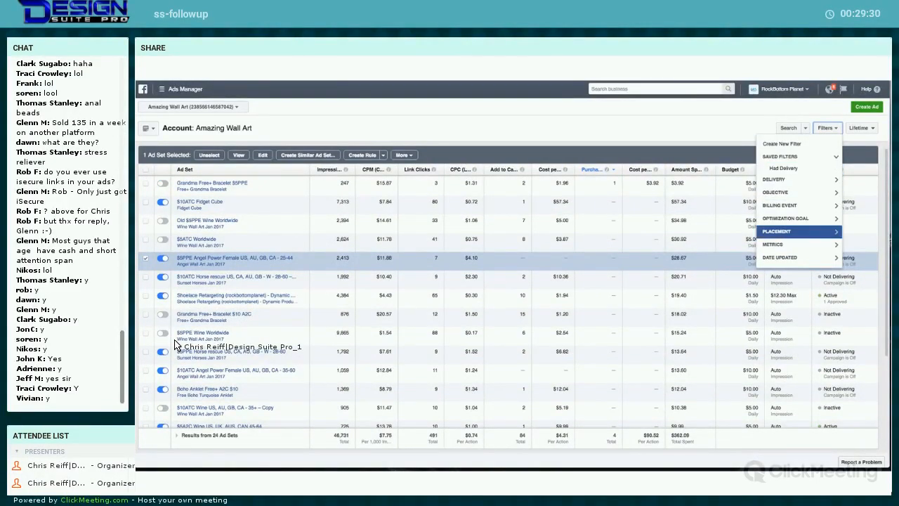
pyautogui.click(777, 232)
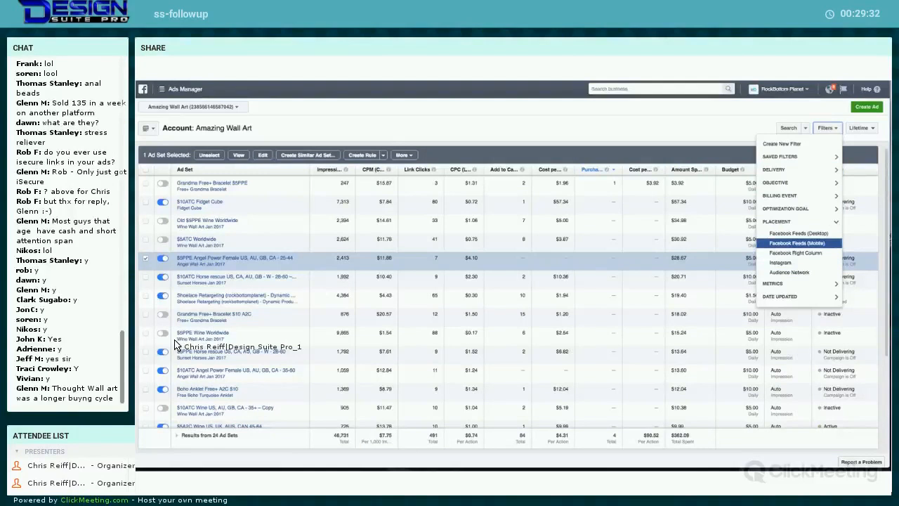
pyautogui.click(799, 233)
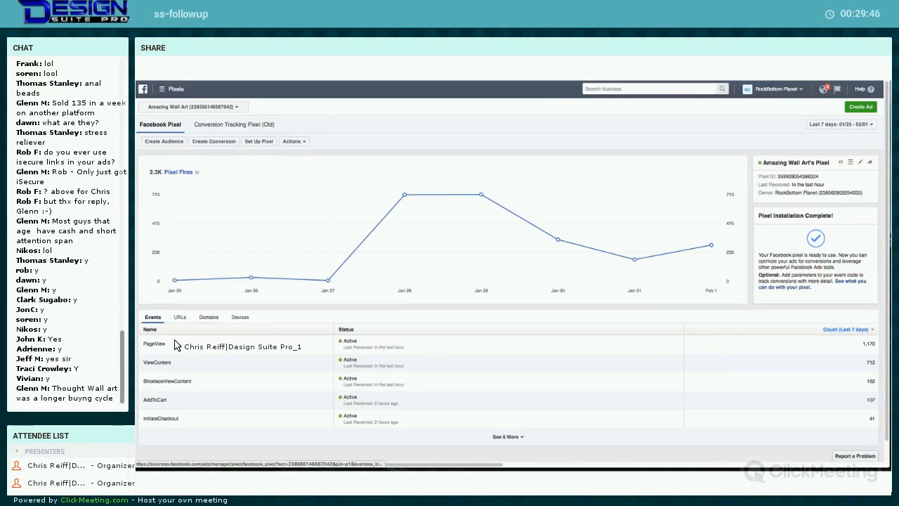
# Examine the Amazing Wall Art pixel's activity broken down by device
pyautogui.click(240, 317)
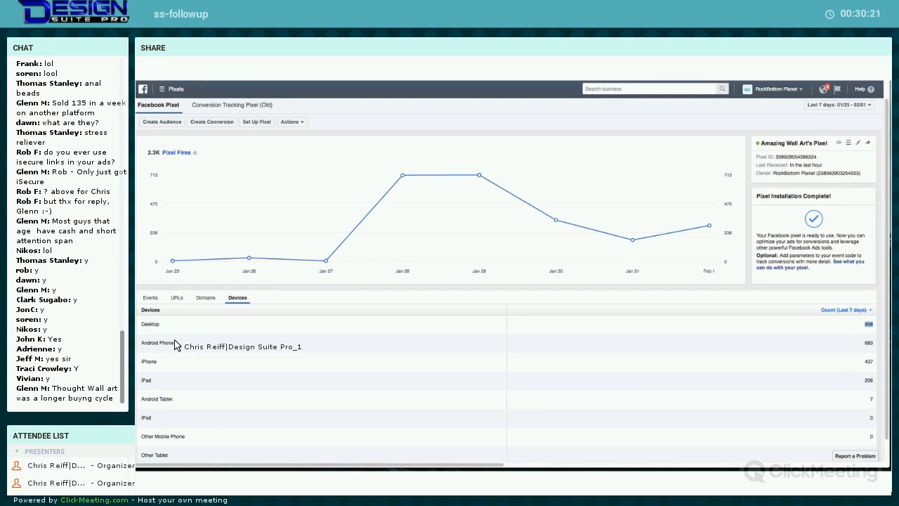
pyautogui.scroll(-1, 175, 345)
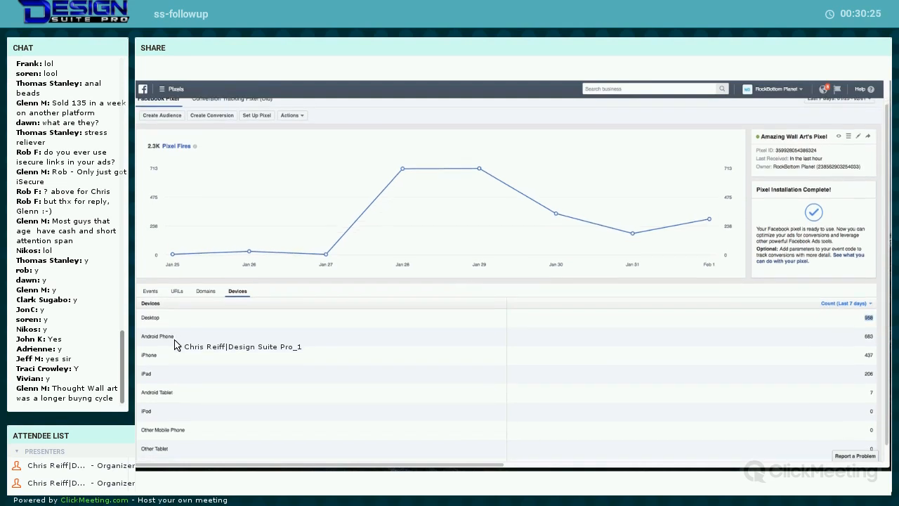
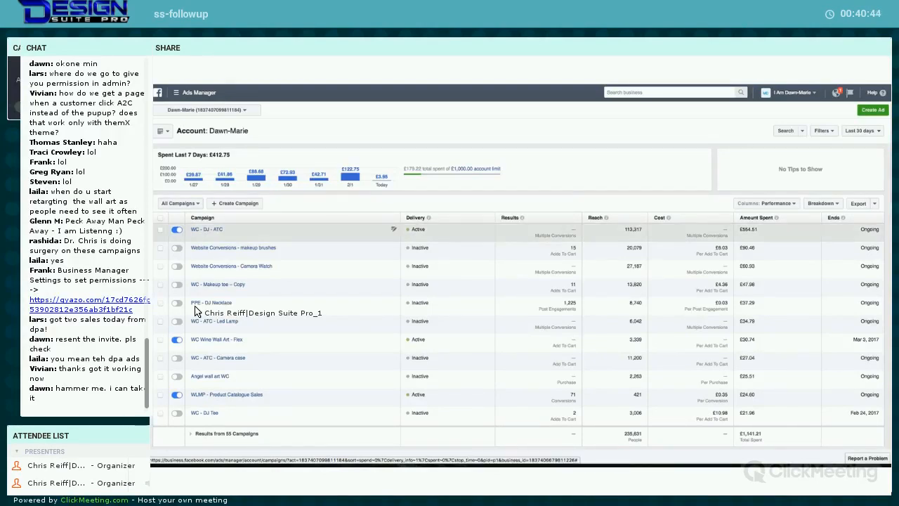
# Switch the table to all ad sets and make the "mini" preset the default column layout
pyautogui.click(180, 203)
pyautogui.click(179, 235)
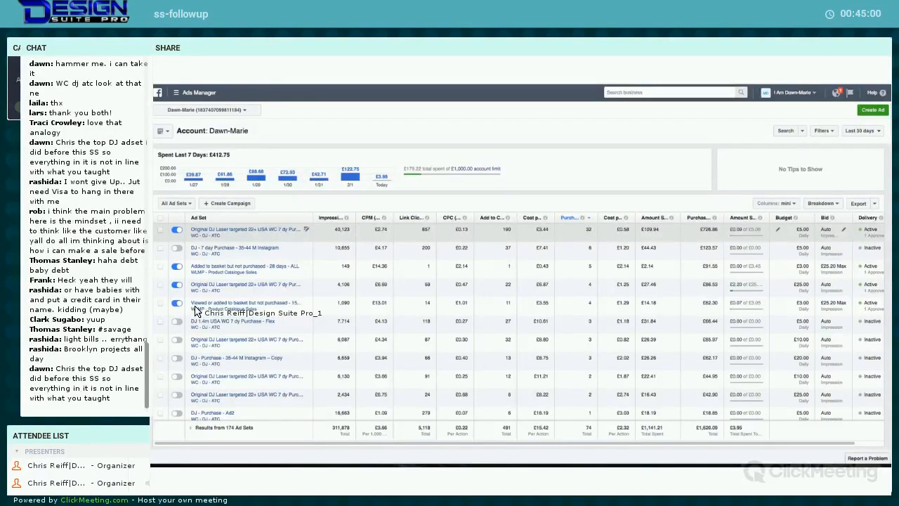
pyautogui.click(160, 230)
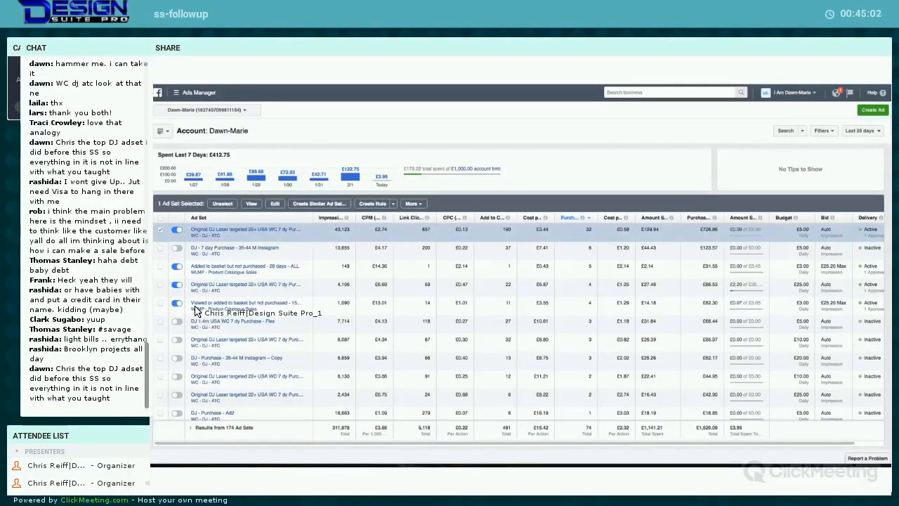
pyautogui.click(160, 229)
pyautogui.click(776, 204)
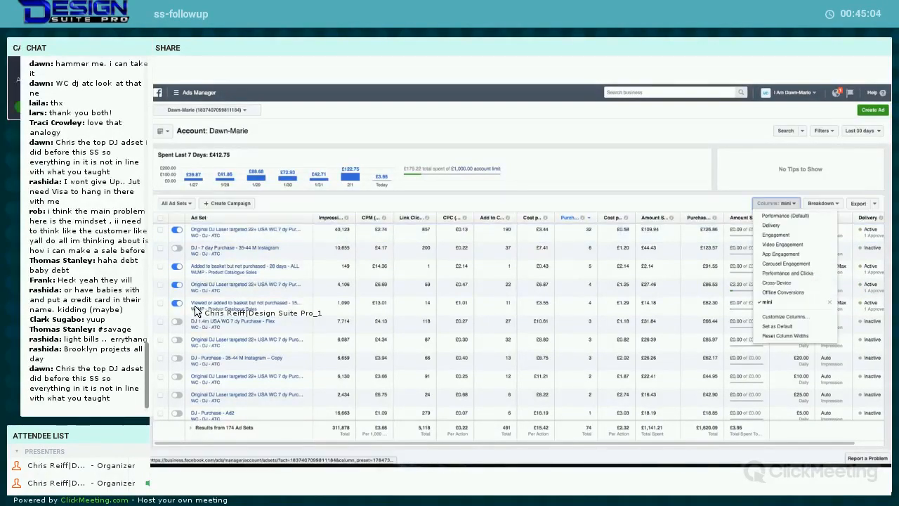
pyautogui.click(778, 326)
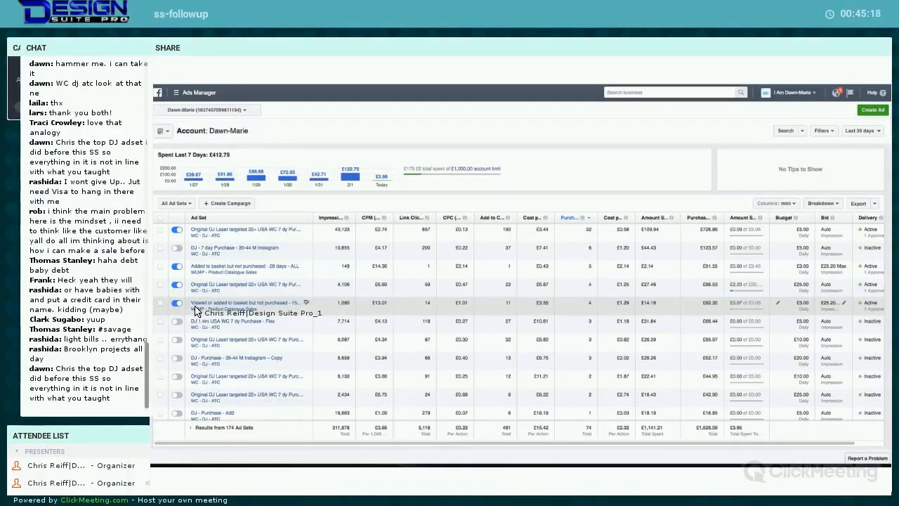
# Compare the costs, purchases and delivery status of the ad sets in the table
pyautogui.scroll(-1, 197, 311)
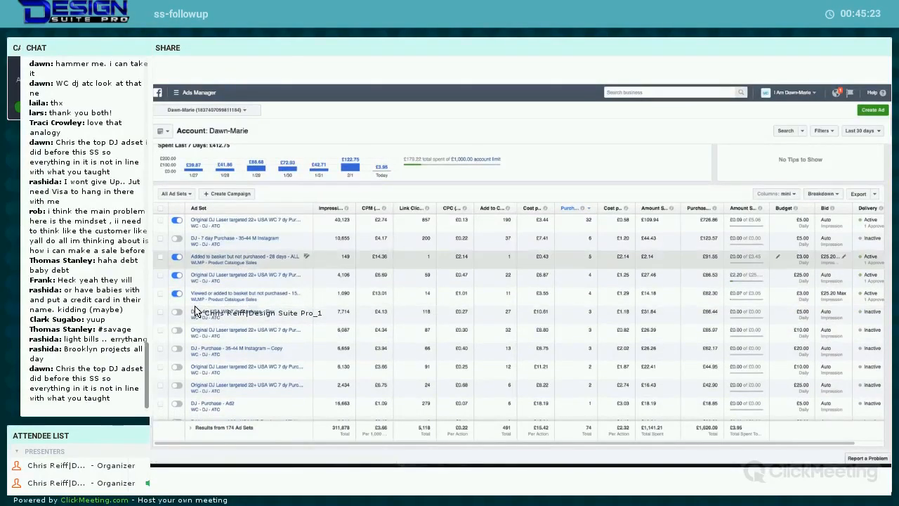
pyautogui.scroll(-1, 195, 311)
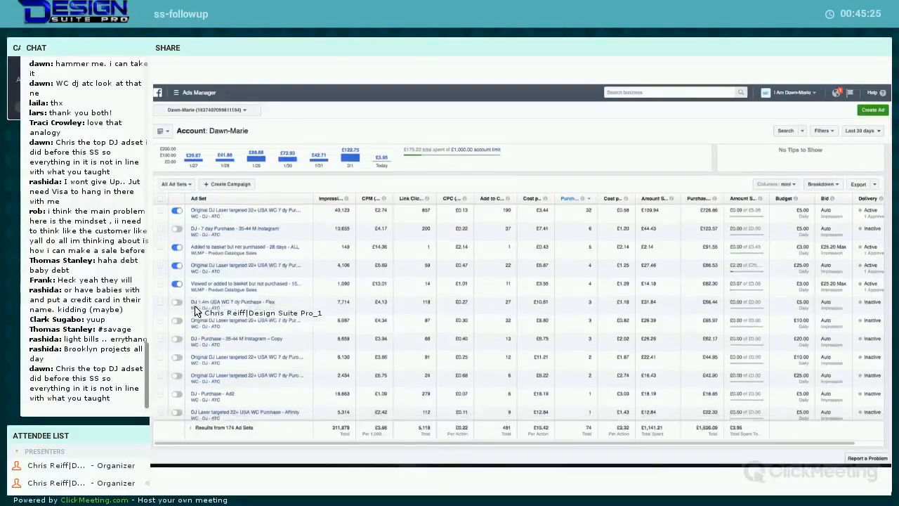
pyautogui.scroll(-3, 195, 311)
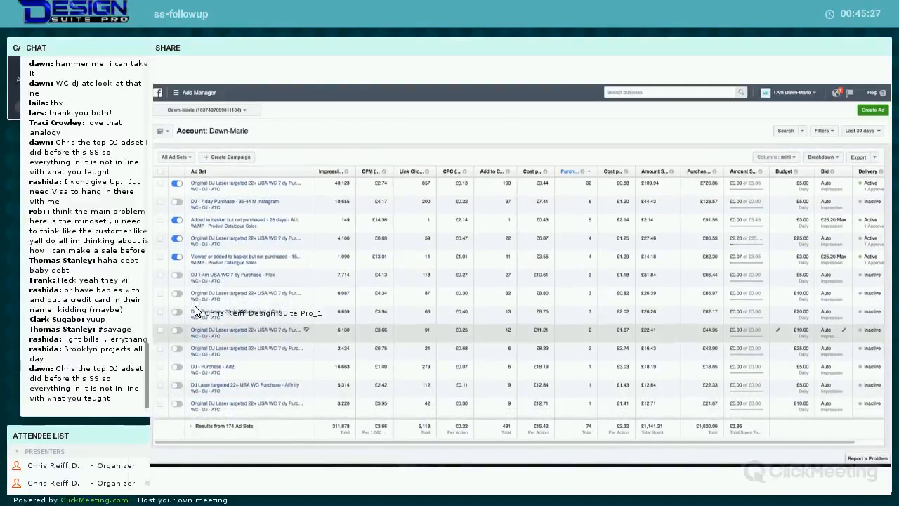
pyautogui.scroll(-2, 195, 311)
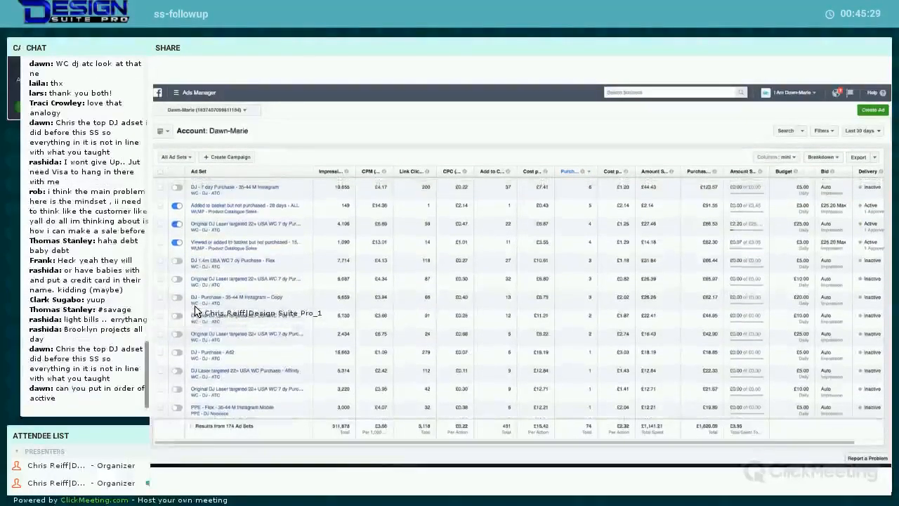
pyautogui.scroll(4, 197, 311)
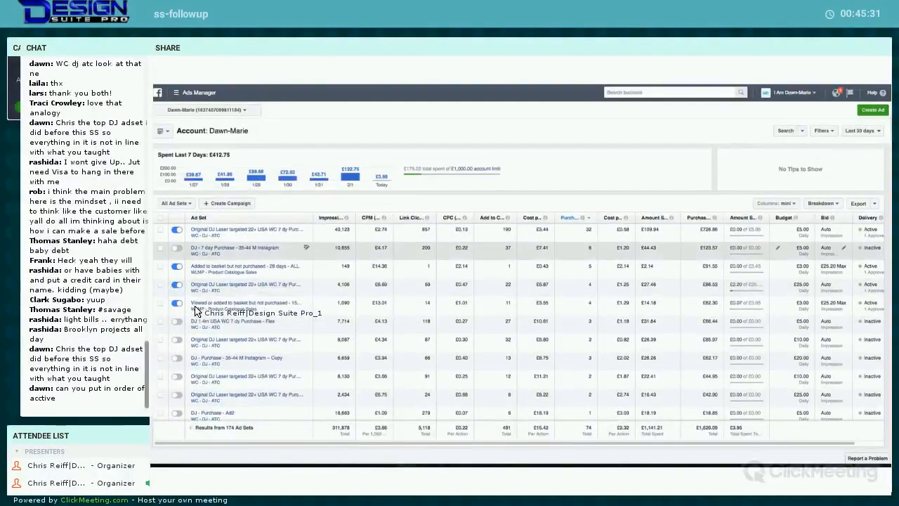
# Review the targeting, placement and delivery settings of the "DJ - 7 day Purchase - 35-44 M Instagram" ad set, and close its editor without saving
pyautogui.click(161, 248)
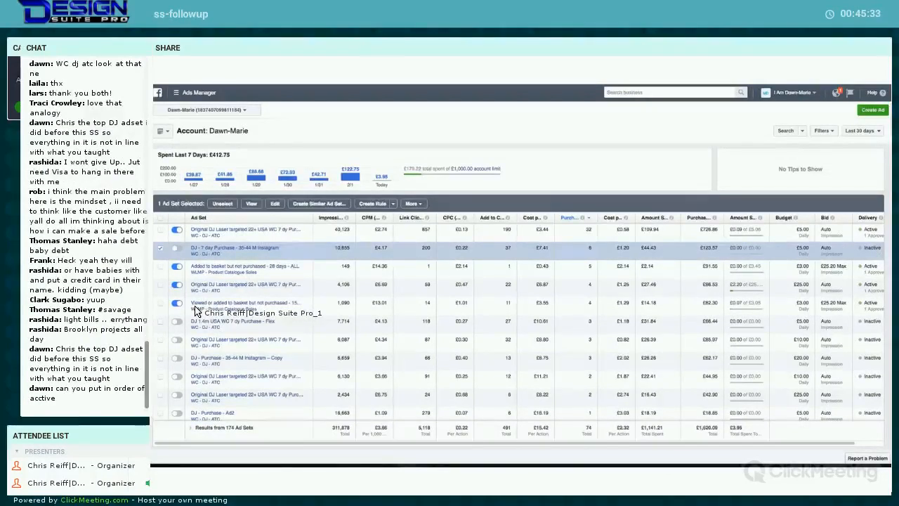
pyautogui.click(274, 204)
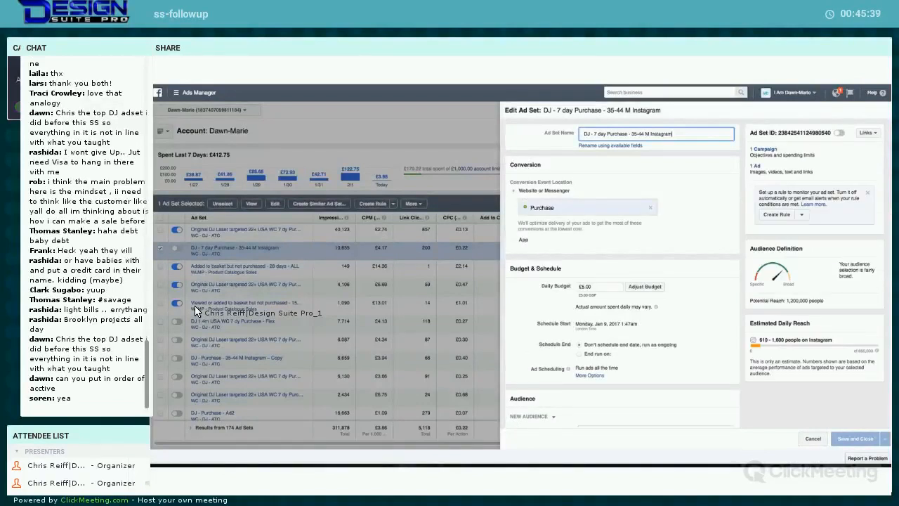
pyautogui.scroll(-5, 624, 281)
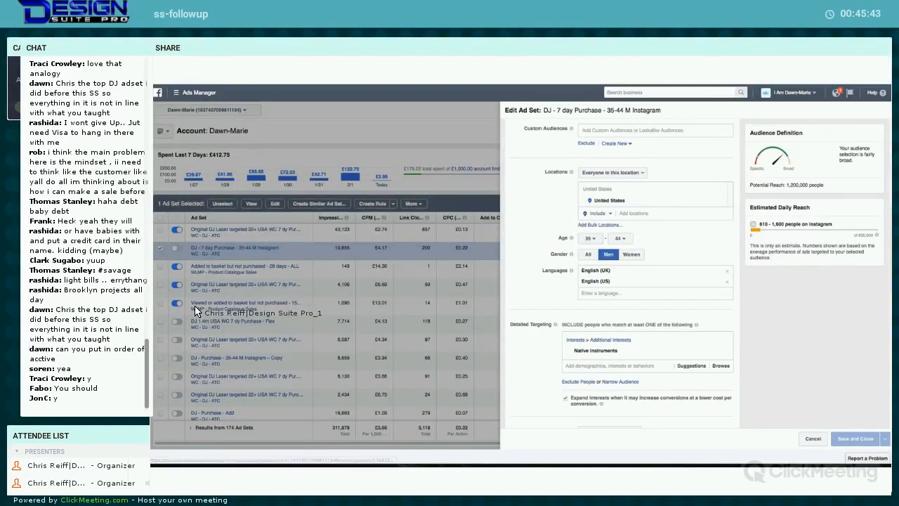
pyautogui.scroll(-2, 622, 281)
pyautogui.scroll(-3, 621, 281)
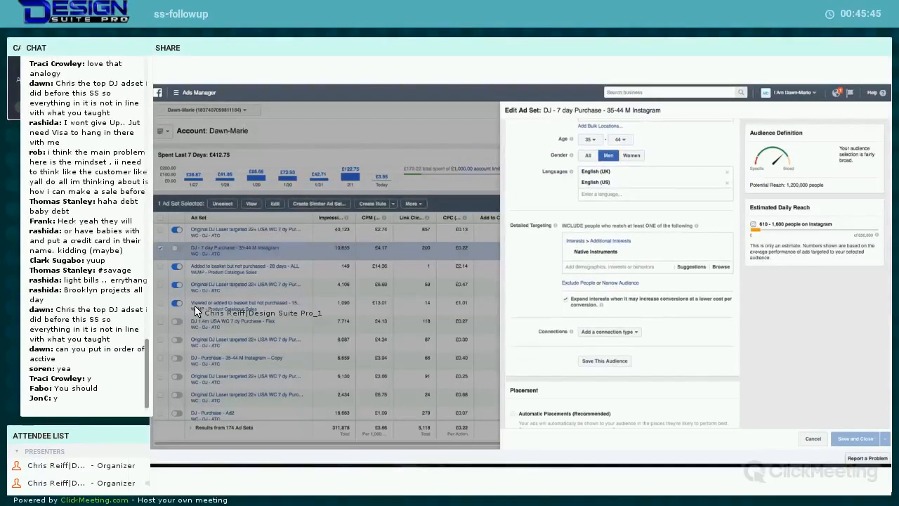
pyautogui.scroll(-5, 622, 281)
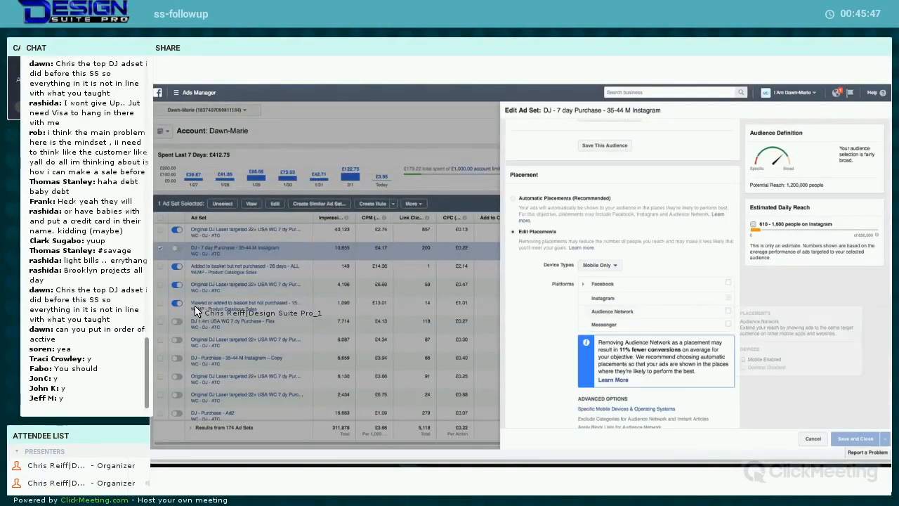
pyautogui.scroll(-3, 622, 281)
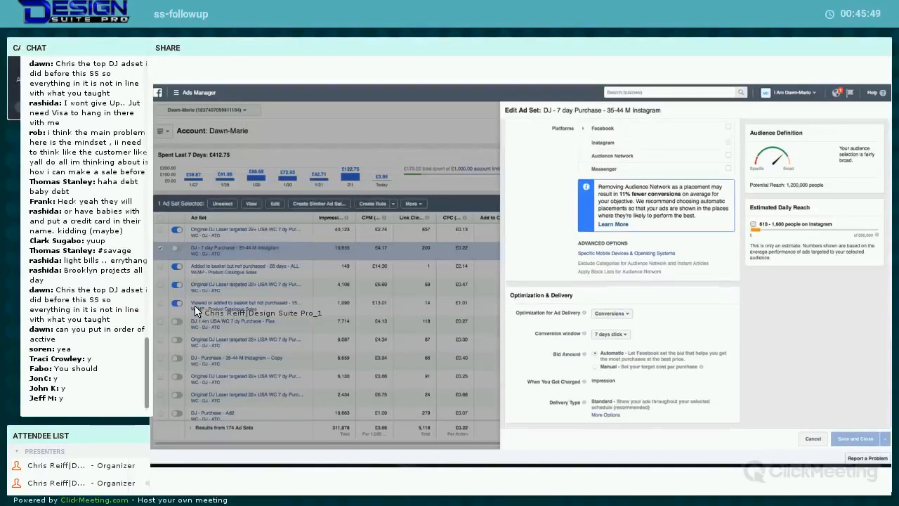
pyautogui.click(813, 438)
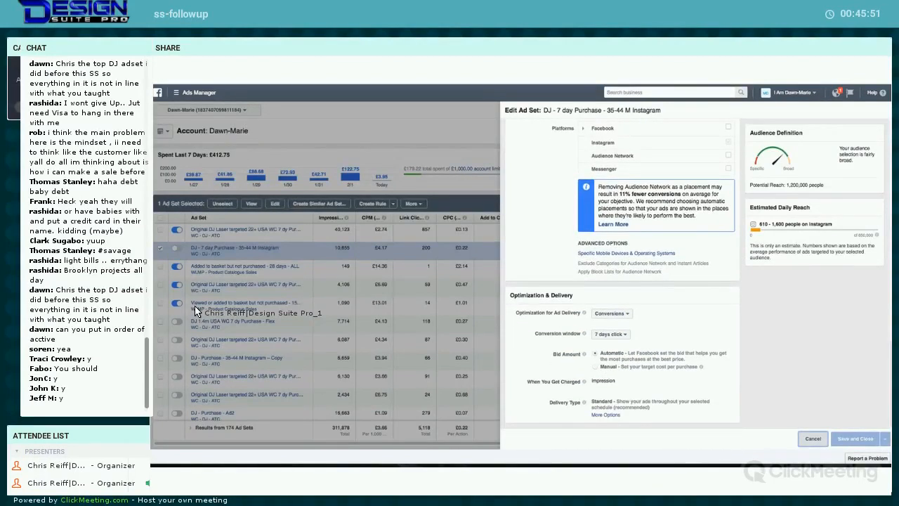
pyautogui.click(160, 248)
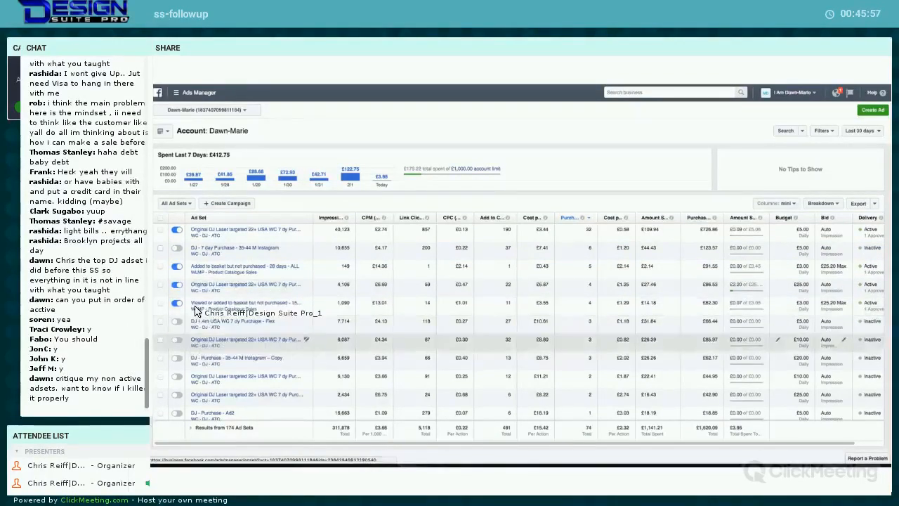
# Filter the ad sets table by delivery to show only the active ad sets
pyautogui.scroll(-1, 196, 312)
pyautogui.scroll(-4, 196, 312)
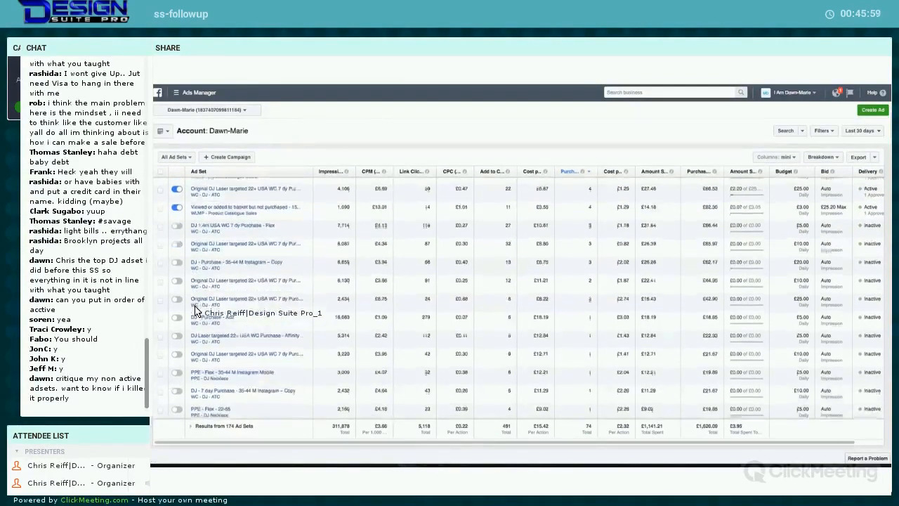
pyautogui.scroll(-3, 196, 312)
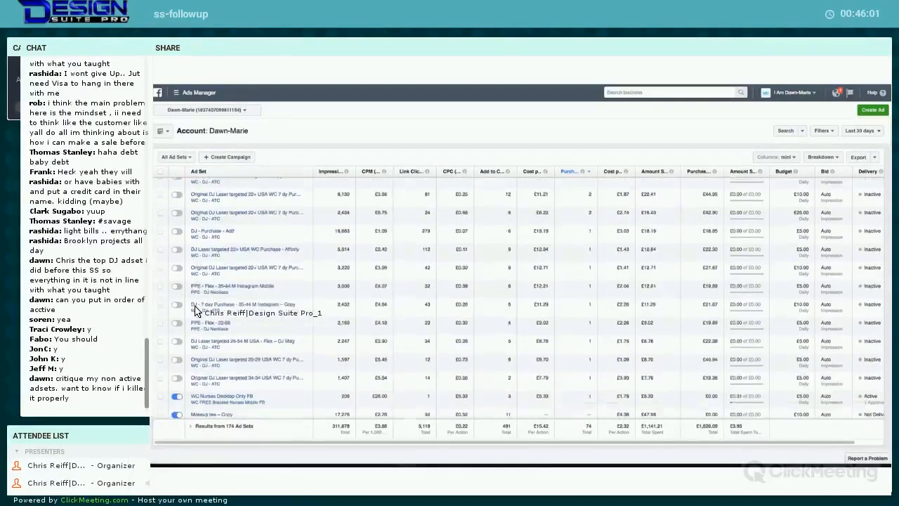
pyautogui.scroll(-2, 196, 312)
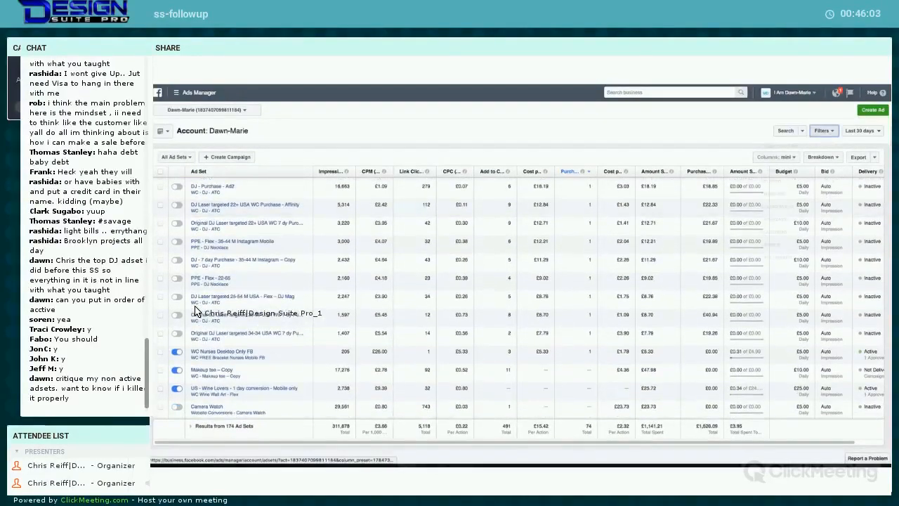
pyautogui.click(824, 131)
pyautogui.click(773, 181)
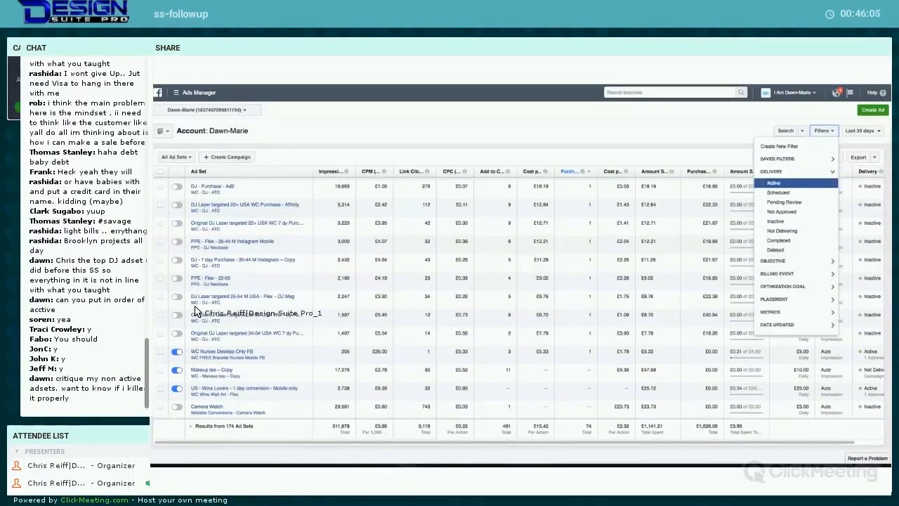
pyautogui.click(774, 183)
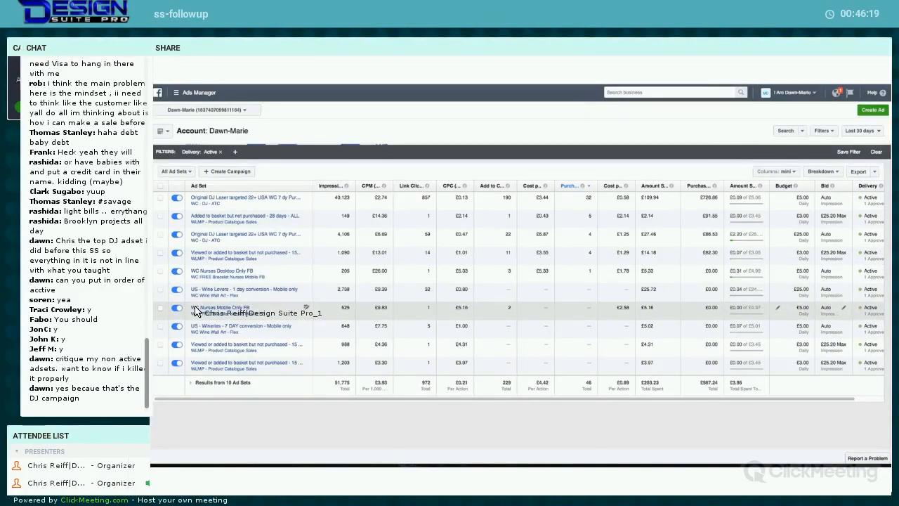
# Open the "WC Nurses Mobile Only FB" ad set for editing and review its conversion event, budget, schedule and audience details
pyautogui.click(196, 310)
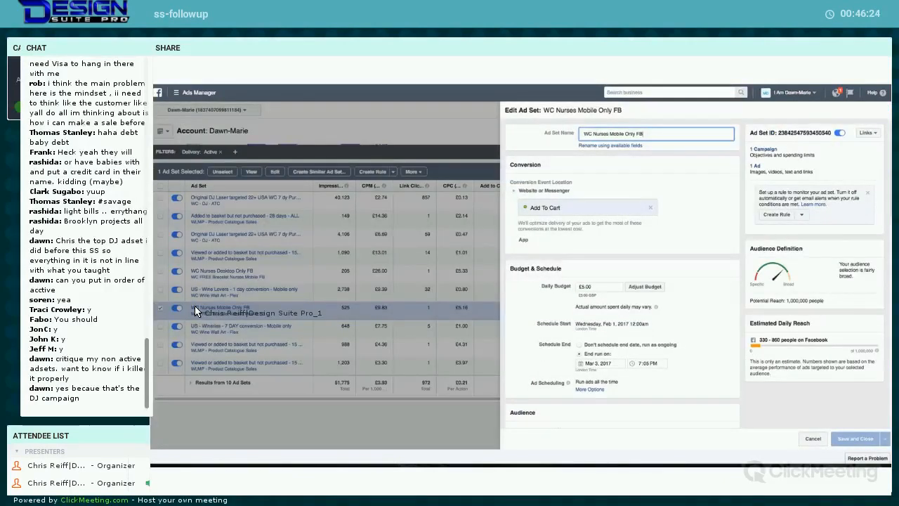
pyautogui.scroll(-1, 196, 311)
pyautogui.scroll(-1, 196, 311)
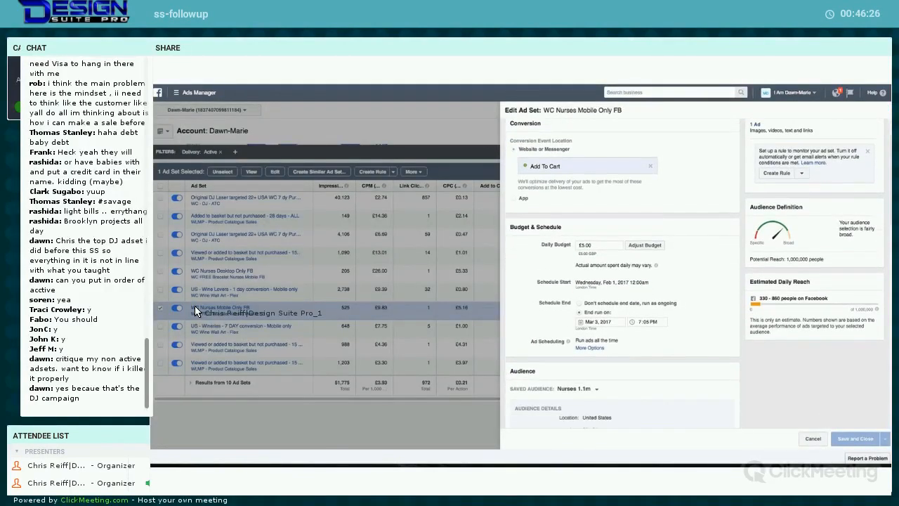
pyautogui.scroll(-2, 196, 311)
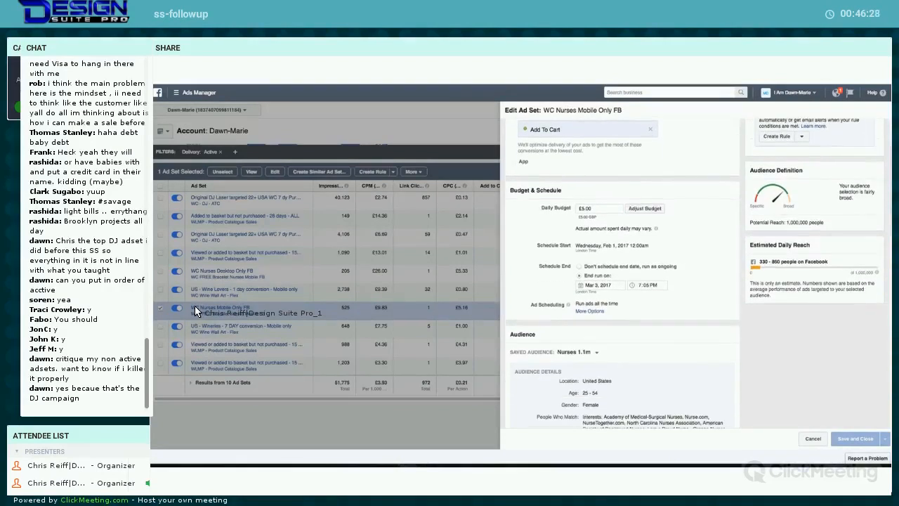
pyautogui.scroll(-5, 196, 311)
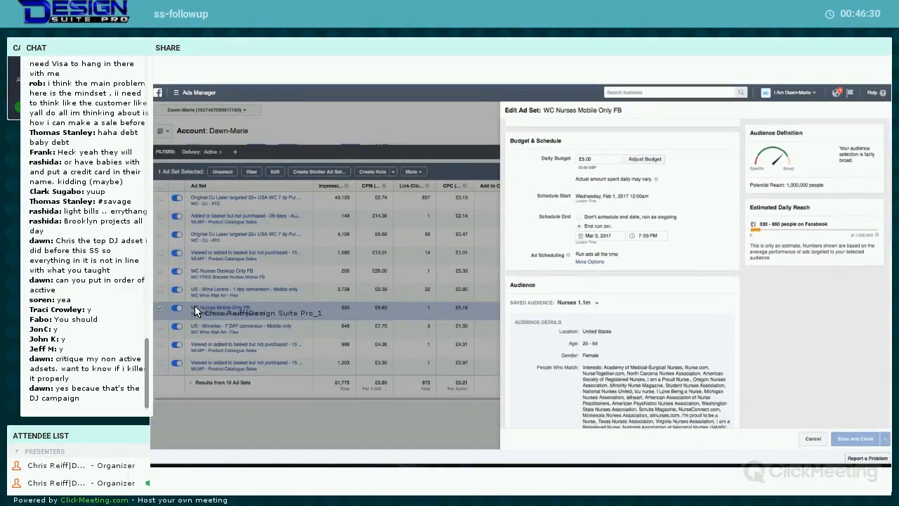
pyautogui.scroll(-5, 196, 311)
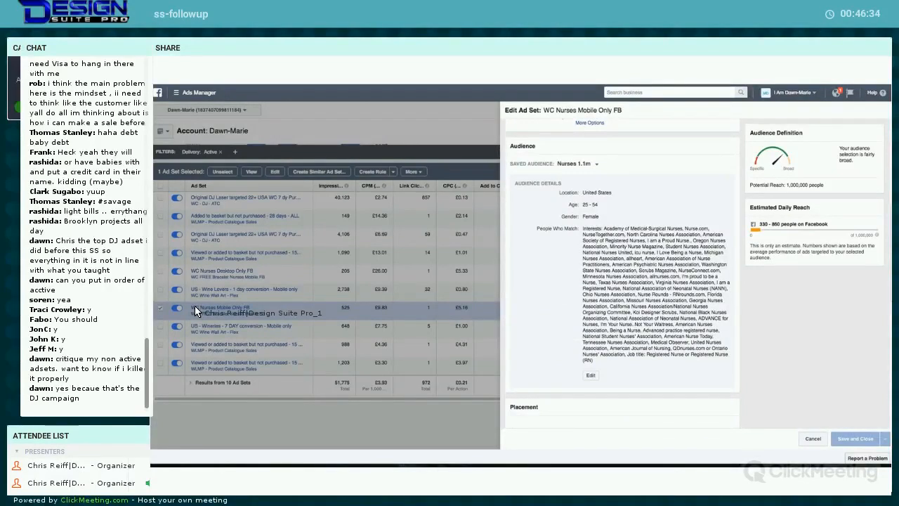
pyautogui.scroll(-1, 196, 311)
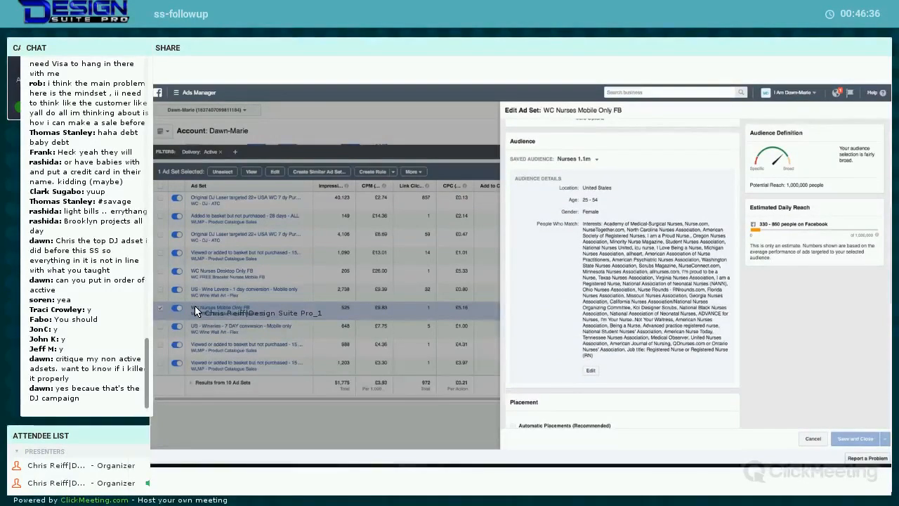
# Open the saved audience "Nurses 1.1m" for editing and examine the detailed targeting interests and their individual audience sizes
pyautogui.click(591, 370)
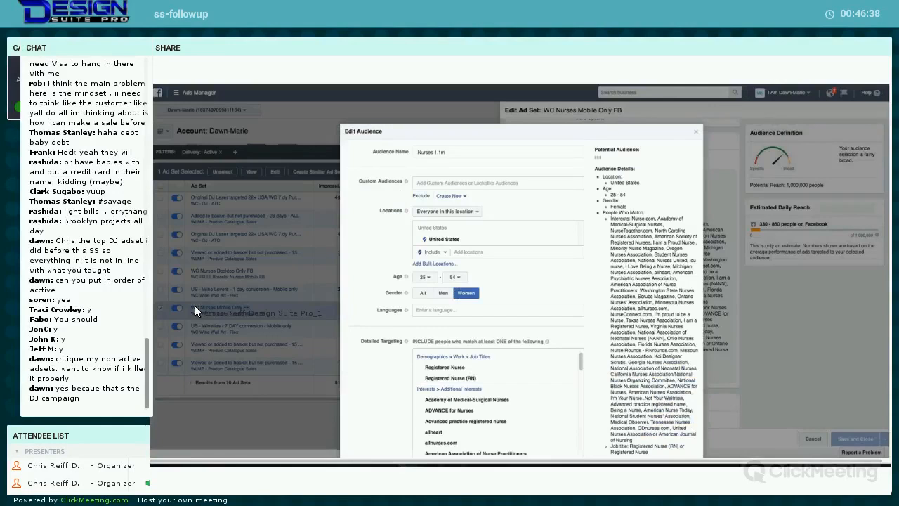
pyautogui.scroll(-2, 196, 311)
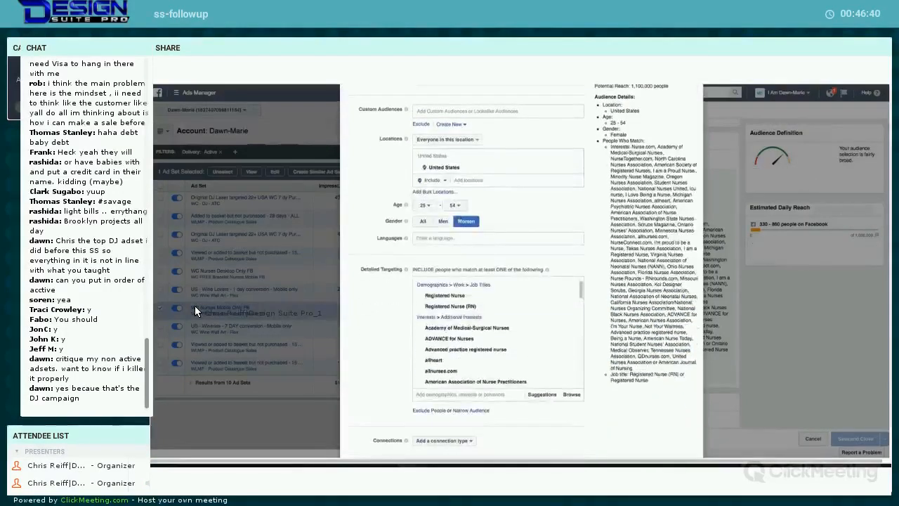
pyautogui.scroll(-1, 196, 311)
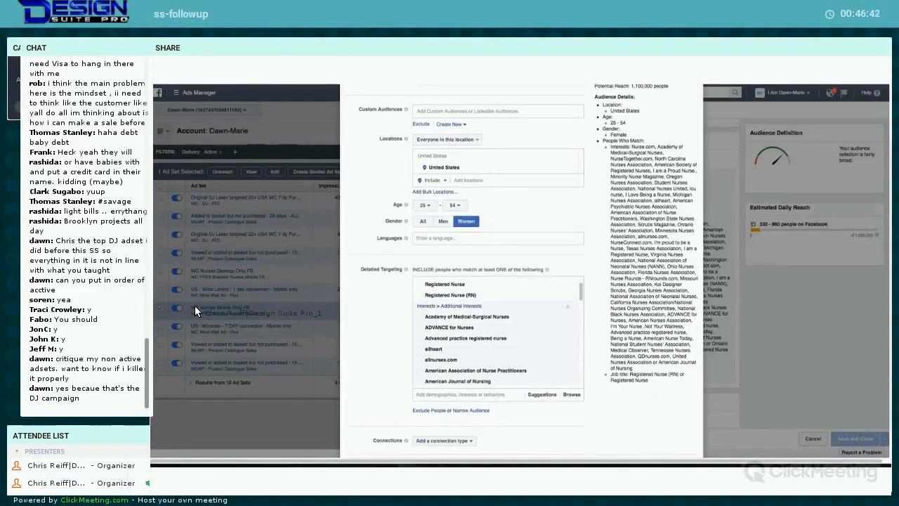
pyautogui.scroll(-1, 196, 311)
pyautogui.scroll(-3, 196, 311)
pyautogui.scroll(-3, 196, 312)
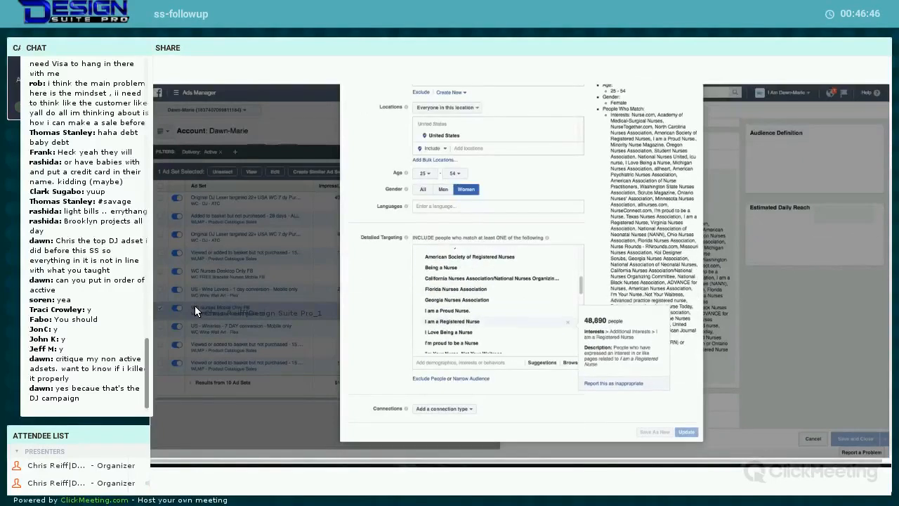
pyautogui.scroll(-1, 196, 311)
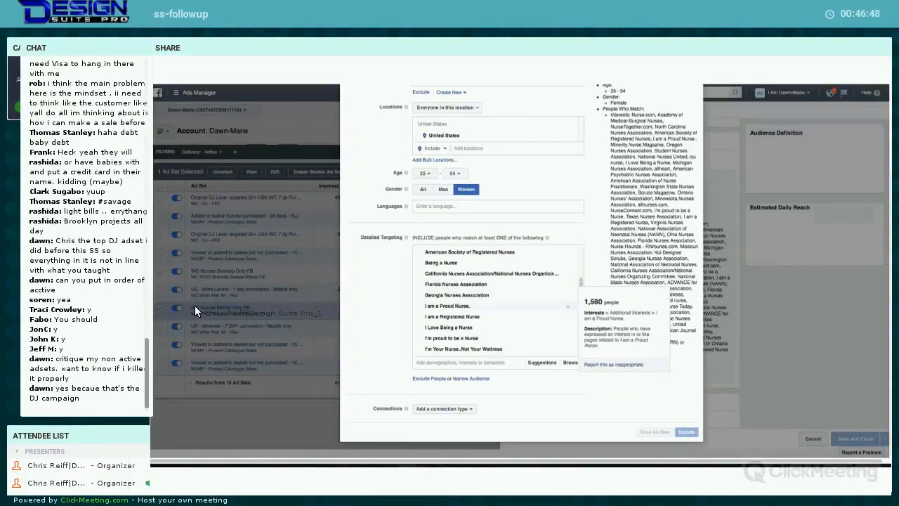
pyautogui.scroll(-4, 196, 311)
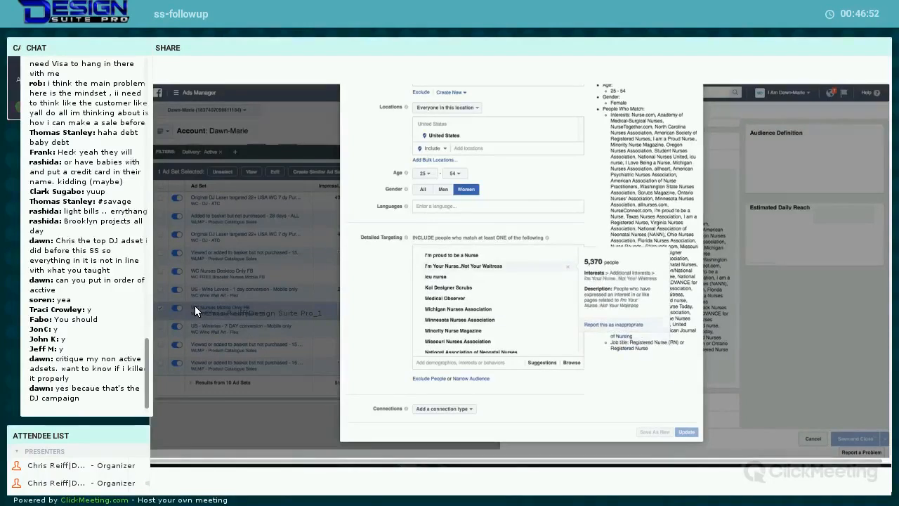
pyautogui.scroll(-5, 196, 311)
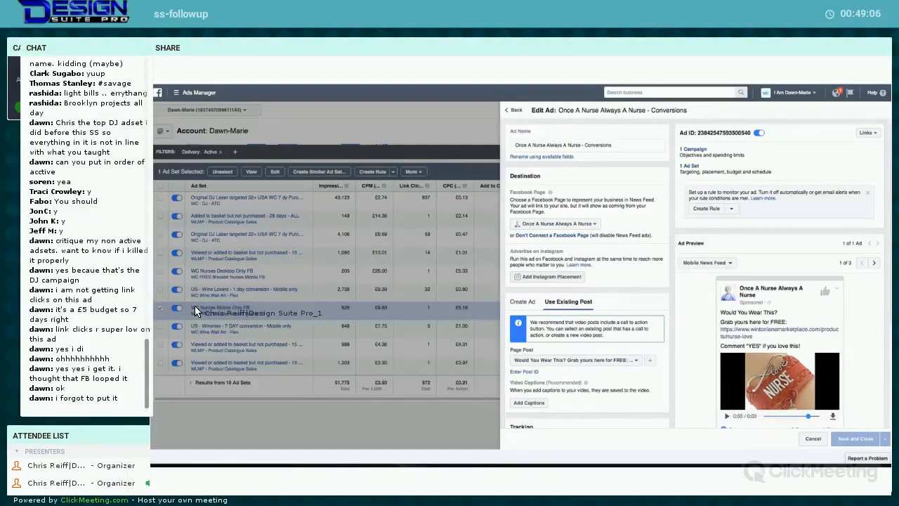
# Close the ad editor without saving and preview the "Once A Nurse Always A Nurse - Conversions" ad from the "WC Nurses Mobile Only FB" ad set
pyautogui.click(196, 311)
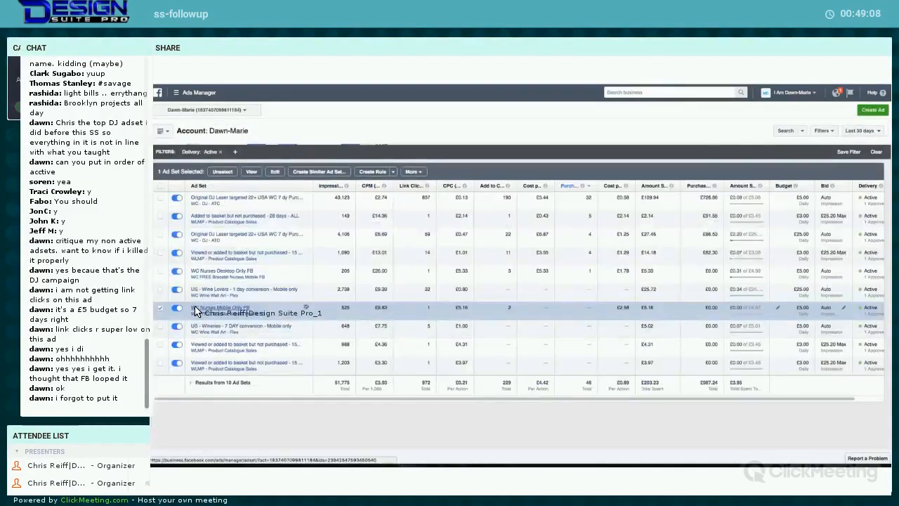
pyautogui.click(196, 311)
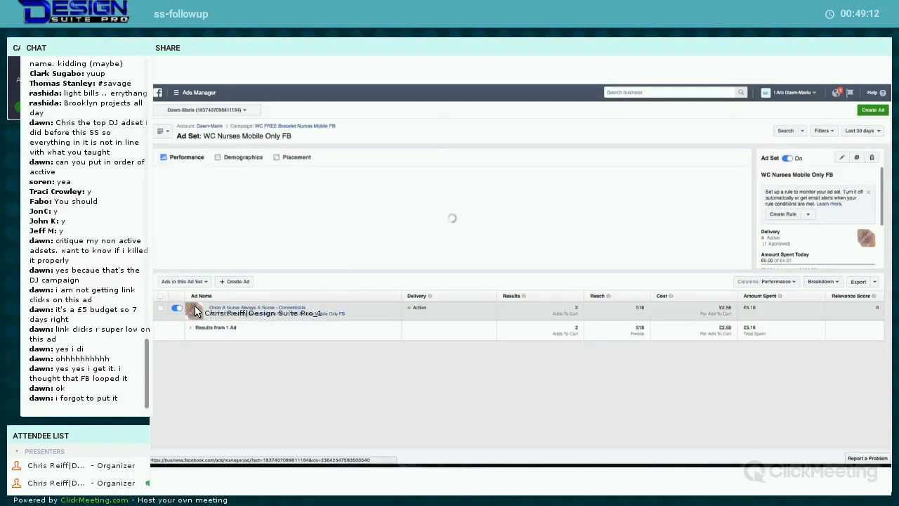
pyautogui.click(195, 311)
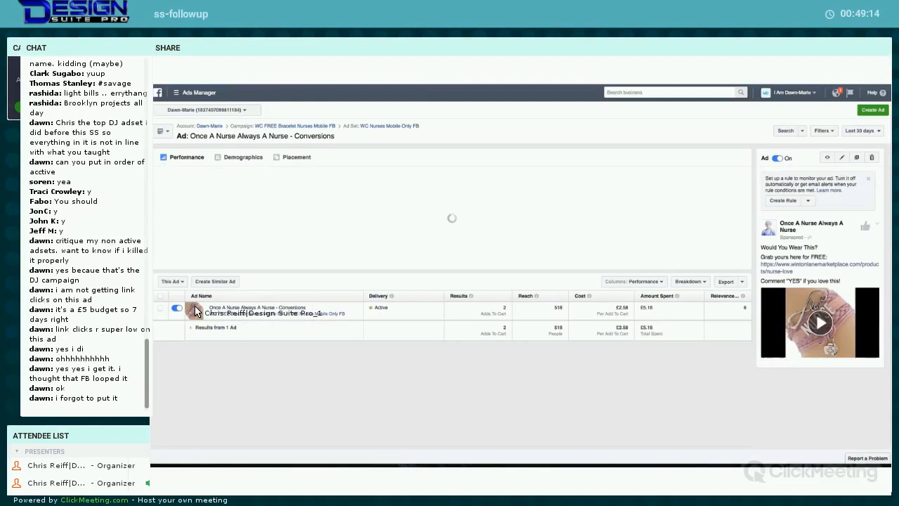
pyautogui.click(196, 311)
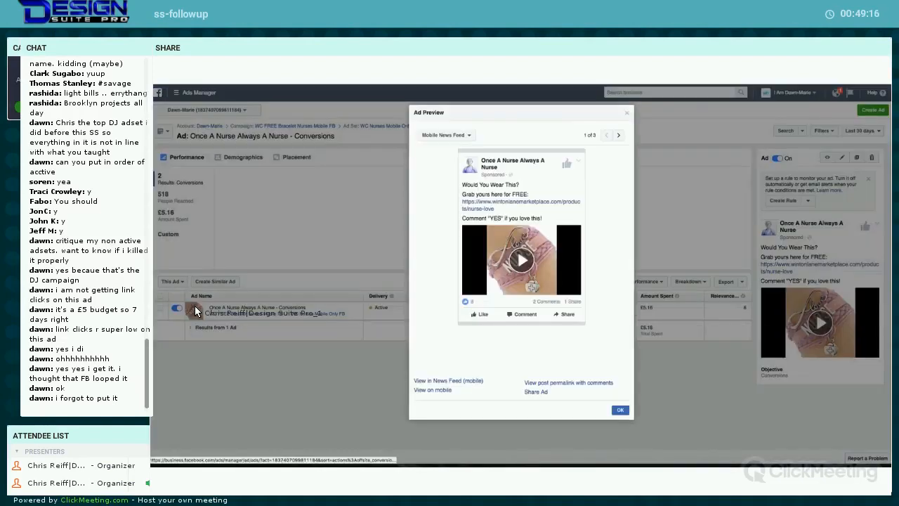
pyautogui.click(195, 311)
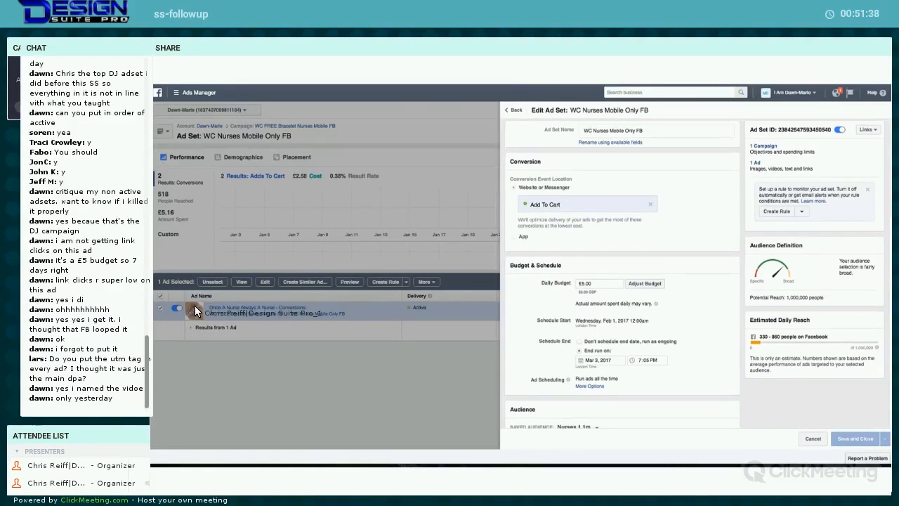
# Reopen the "Nurses 1.1m" audience from the ad set's editor and check its job titles and first listed interests
pyautogui.scroll(-2, 625, 274)
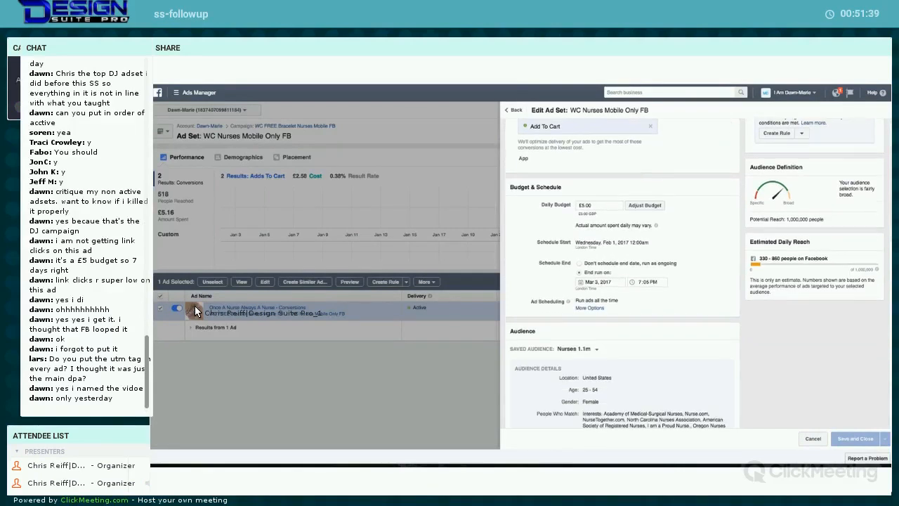
pyautogui.scroll(-3, 622, 281)
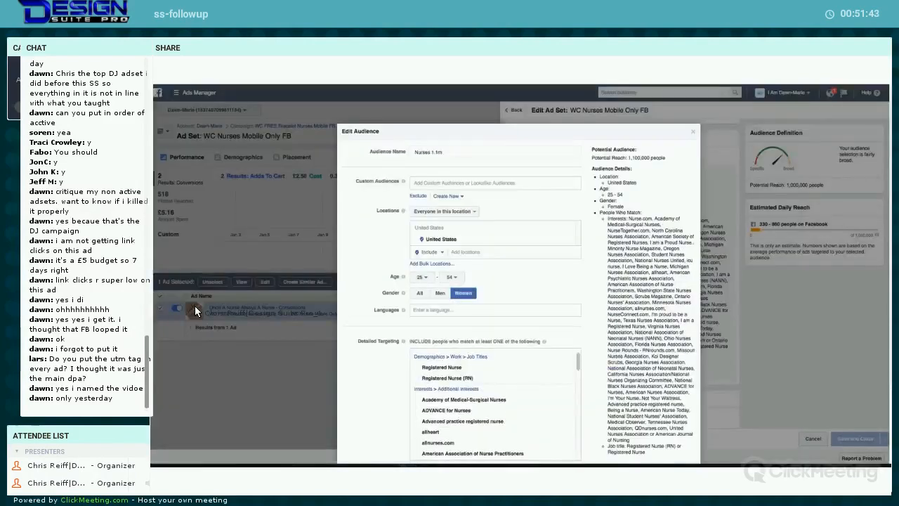
pyautogui.scroll(-1, 520, 295)
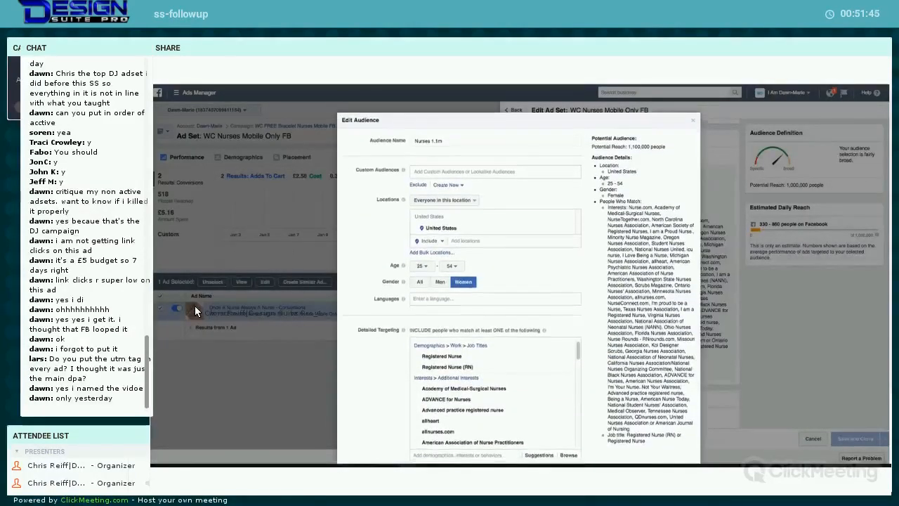
pyautogui.scroll(-1, 491, 351)
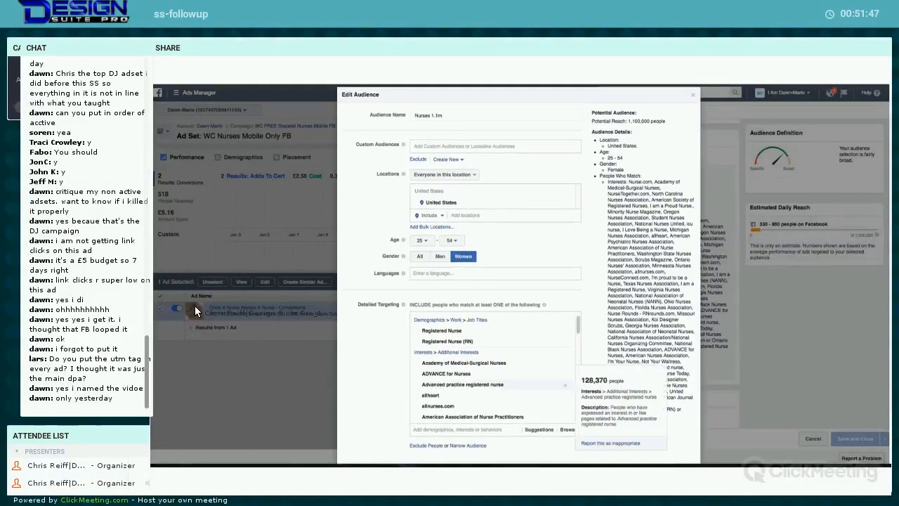
pyautogui.scroll(-3, 492, 302)
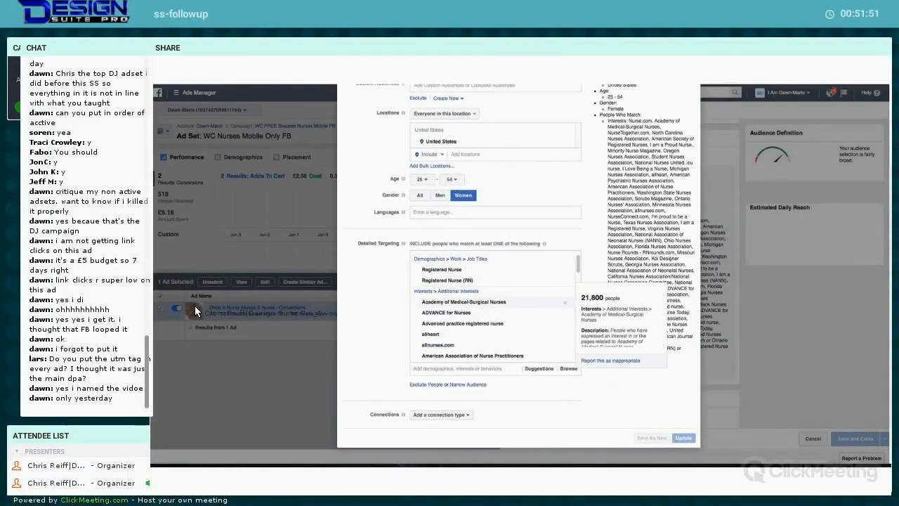
pyautogui.scroll(-1, 495, 309)
pyautogui.scroll(-1, 495, 308)
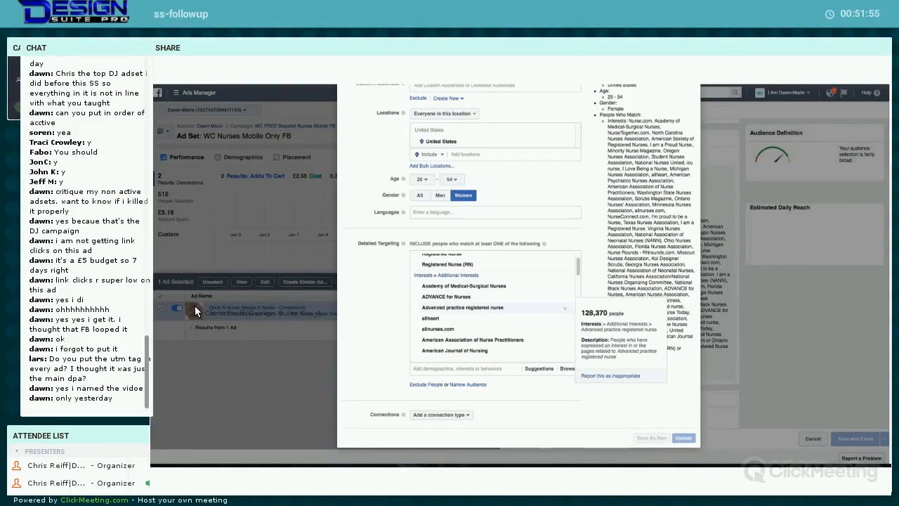
pyautogui.scroll(-2, 495, 312)
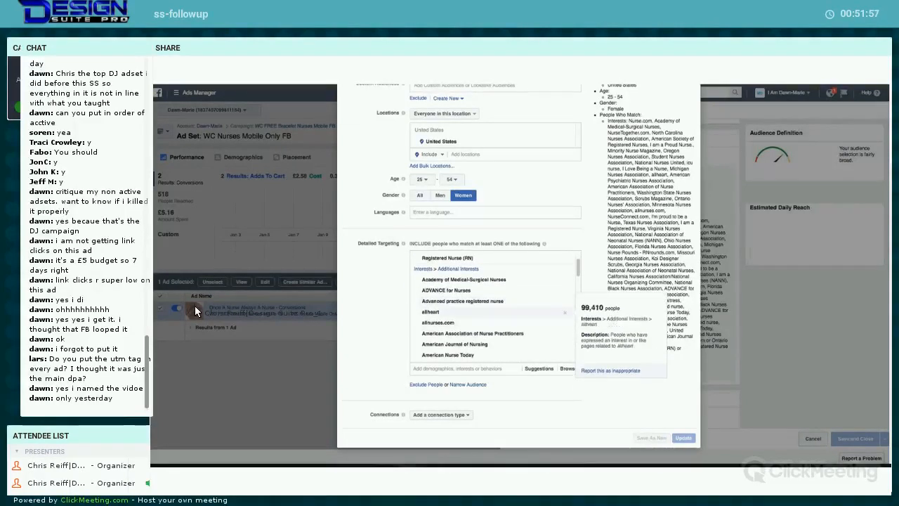
# Copy the "allnurses.com" interest, open that website in a new browser tab and look through its home page topics and articles
pyautogui.doubleClick(438, 320)
pyautogui.press('super+c')
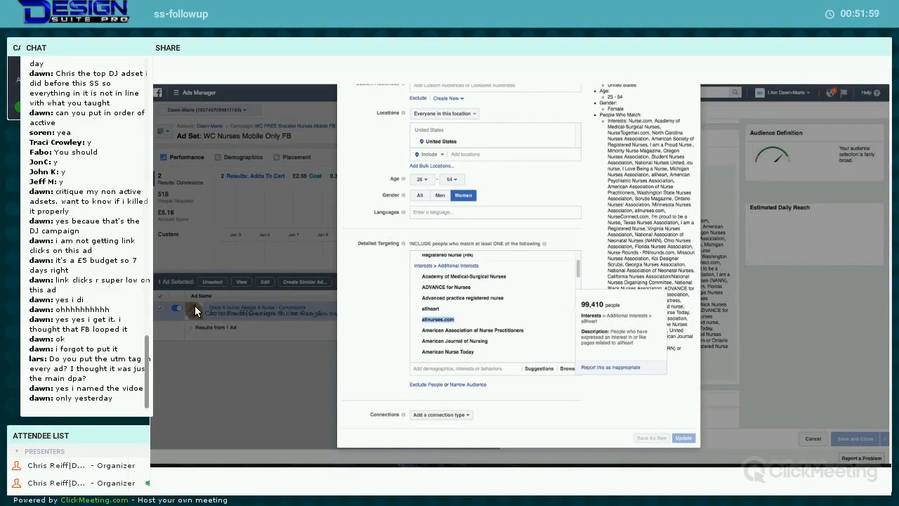
pyautogui.press('super+t')
pyautogui.press('super+v')
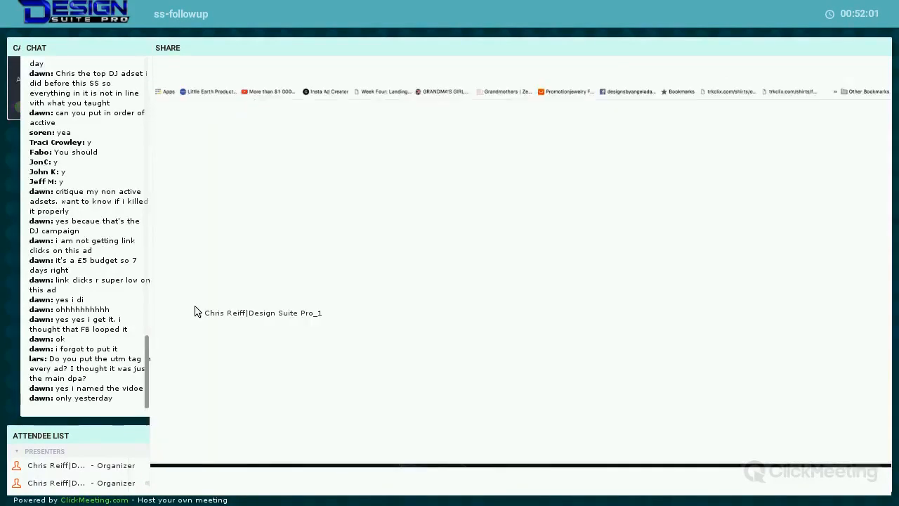
pyautogui.press('Return')
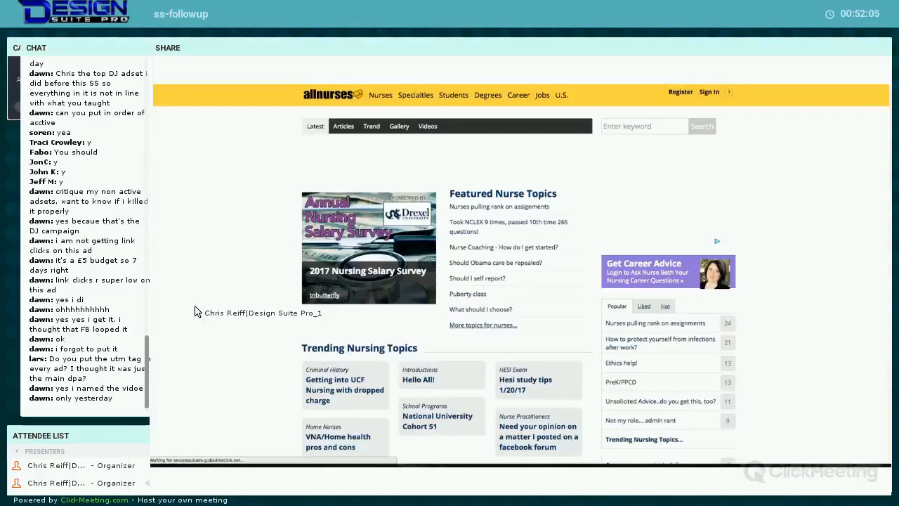
pyautogui.scroll(-1, 197, 312)
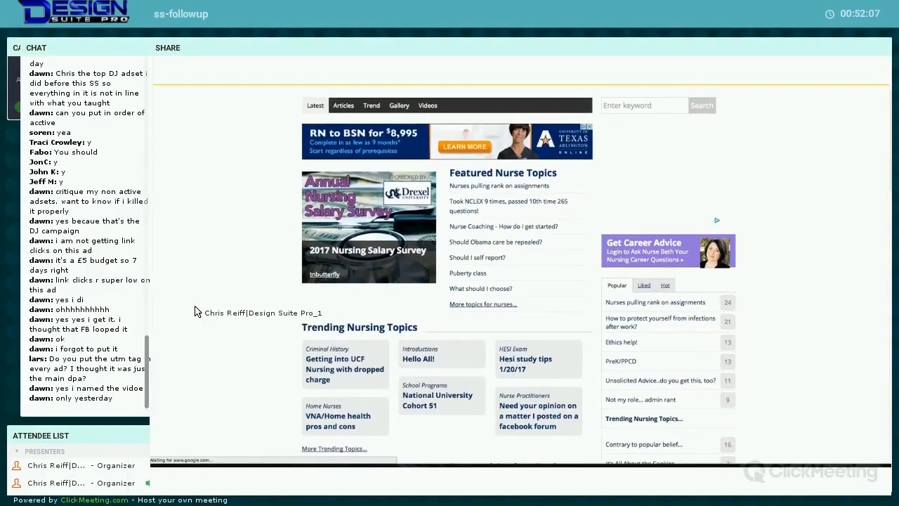
pyautogui.scroll(-1, 197, 312)
pyautogui.scroll(-1, 197, 312)
pyautogui.scroll(-1, 198, 312)
pyautogui.scroll(-1, 198, 312)
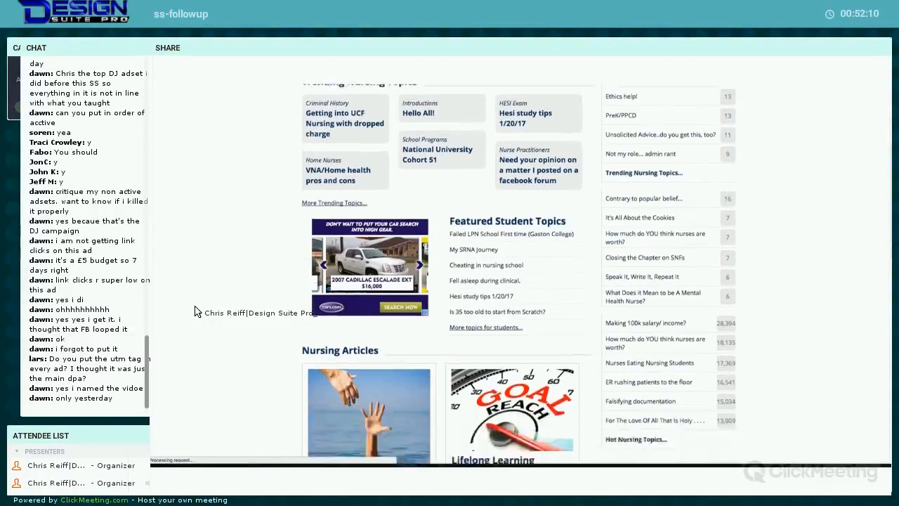
# Browse more allnurses.com topics and look through the posts on the "Grandkids Are My Everything" Facebook page
pyautogui.scroll(-3, 197, 312)
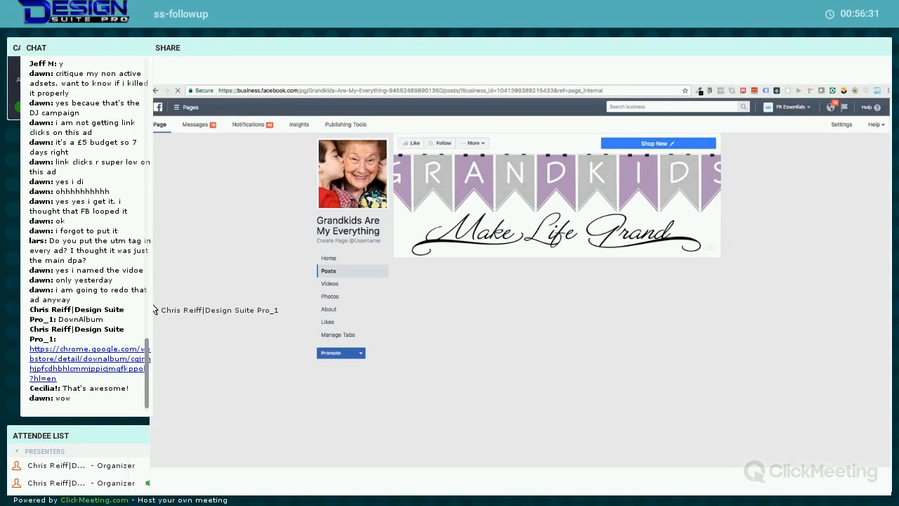
pyautogui.scroll(-4, 155, 310)
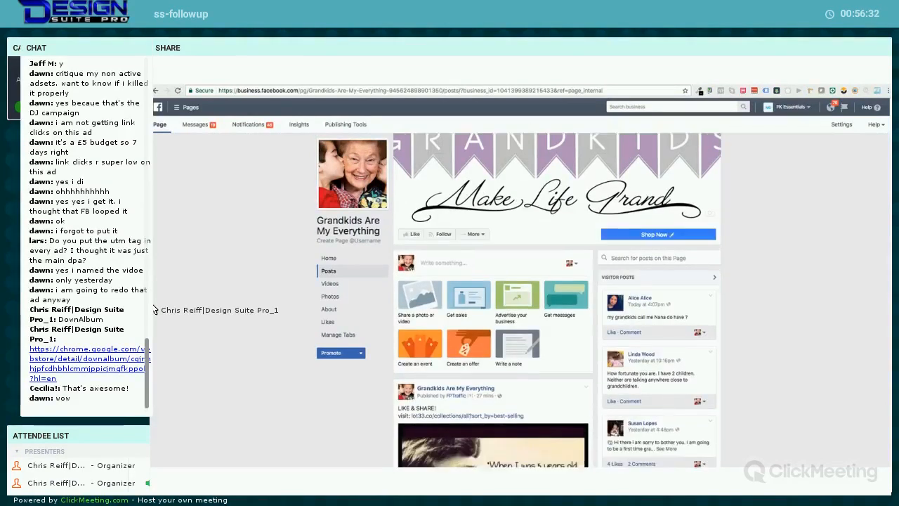
pyautogui.scroll(-3, 154, 310)
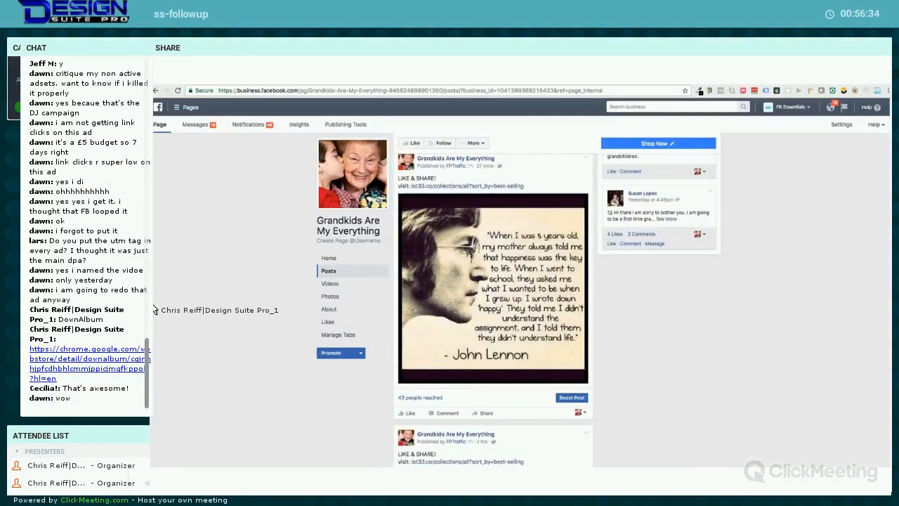
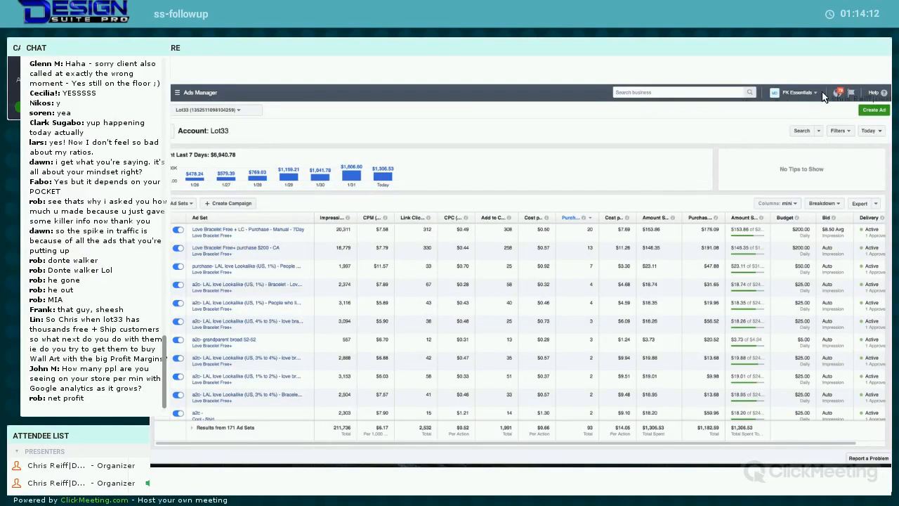
# Look through the list of available businesses from the ComPassions account in Ads Manager
pyautogui.hotkey('alt', 'Tab')
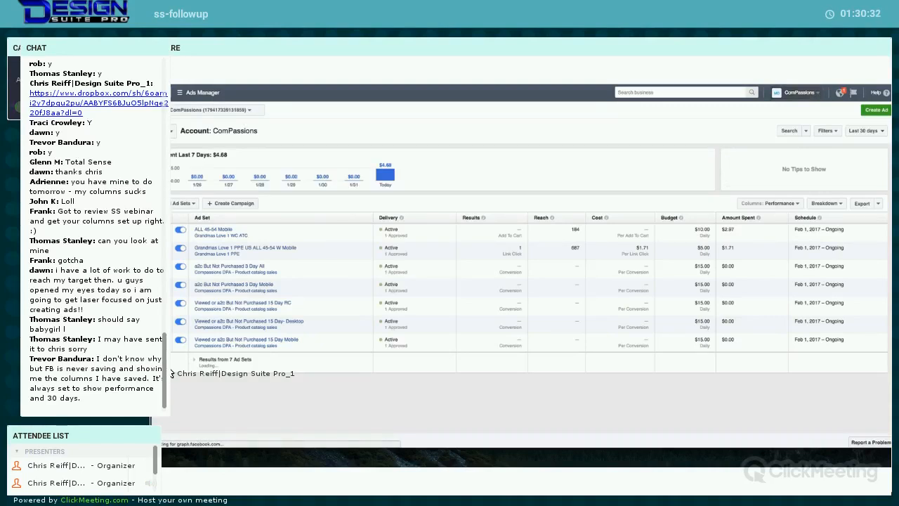
pyautogui.click(797, 93)
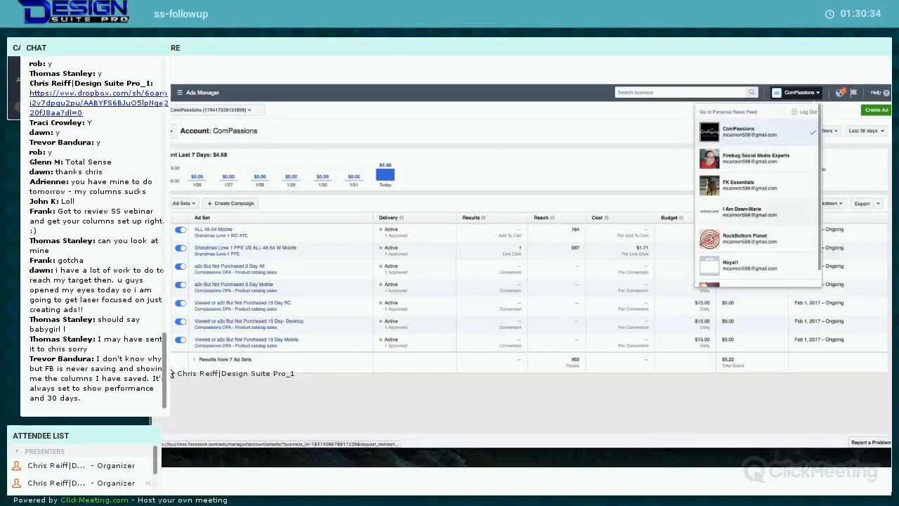
pyautogui.scroll(-2, 759, 196)
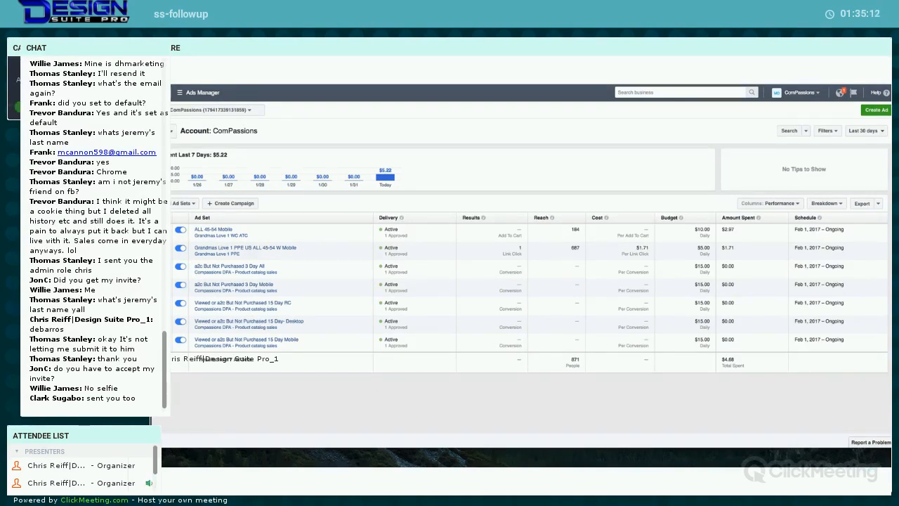
# Switch to the DH Marketing business and check the pages on its Business Manager overview
pyautogui.click(801, 92)
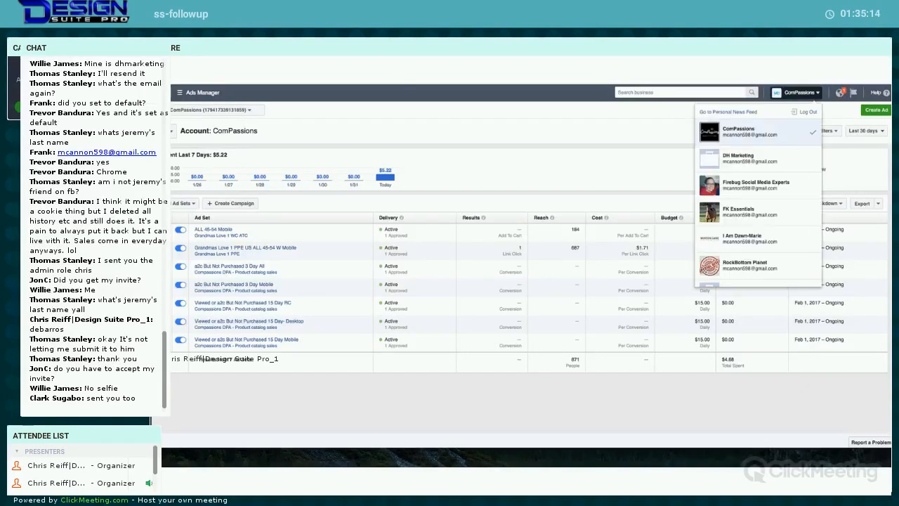
pyautogui.click(750, 159)
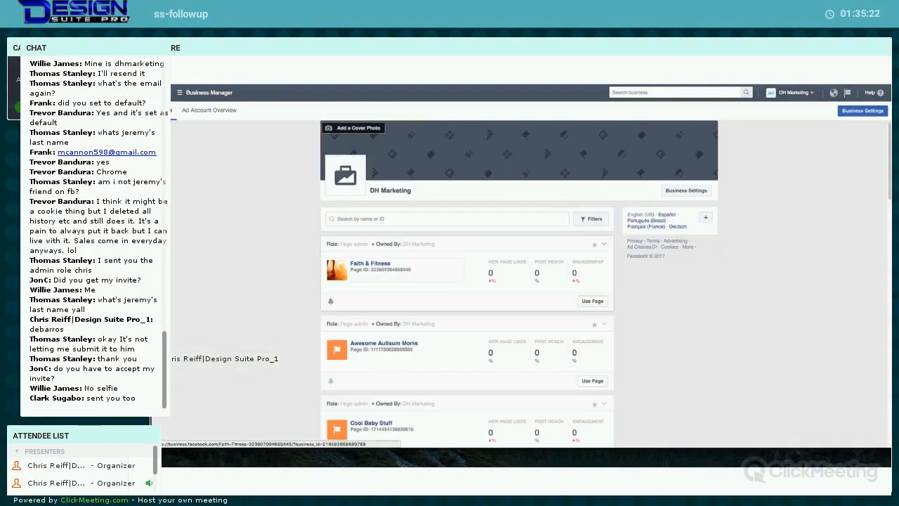
pyautogui.scroll(-3, 468, 296)
pyautogui.scroll(3, 467, 281)
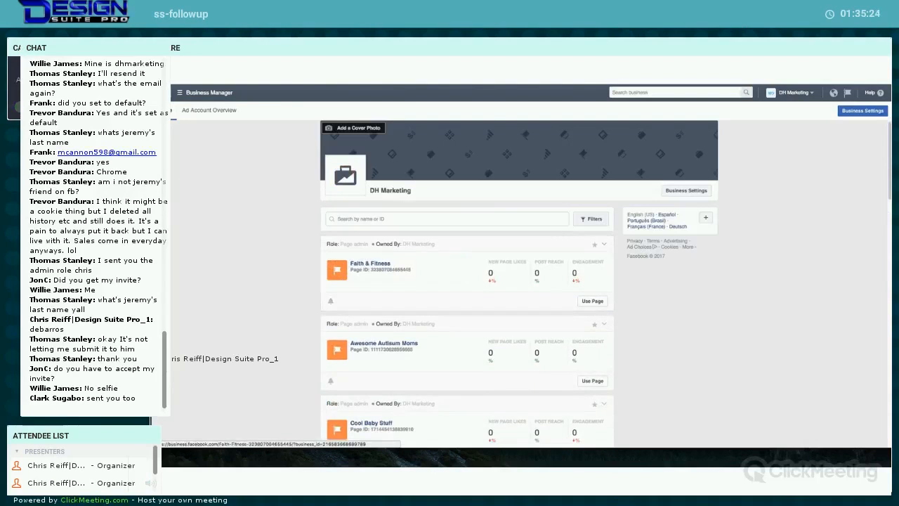
# Filter DH Marketing's assets to all ad accounts, remove that filter and look through the complete list of pages
pyautogui.click(345, 244)
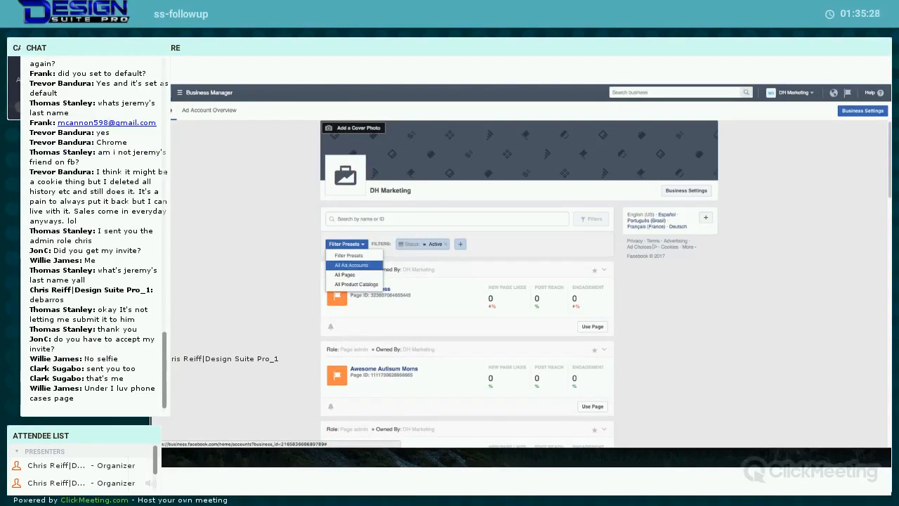
pyautogui.click(351, 266)
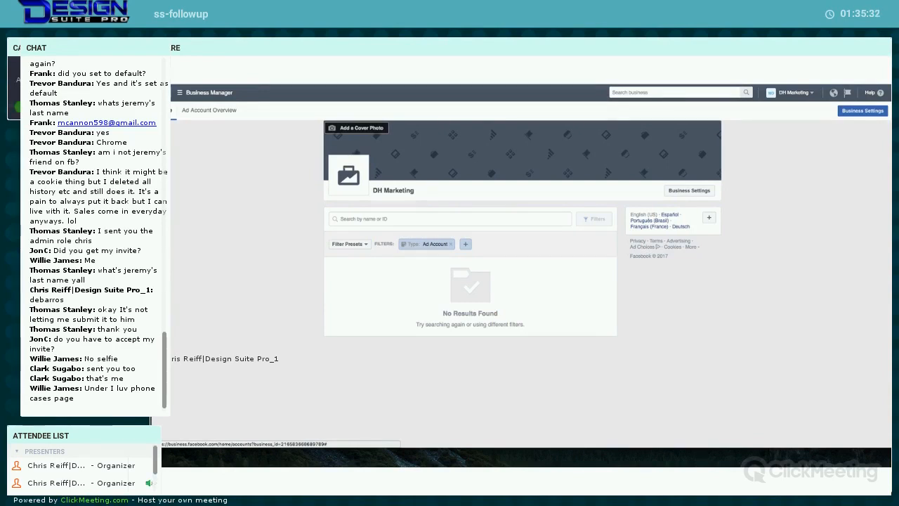
pyautogui.click(451, 244)
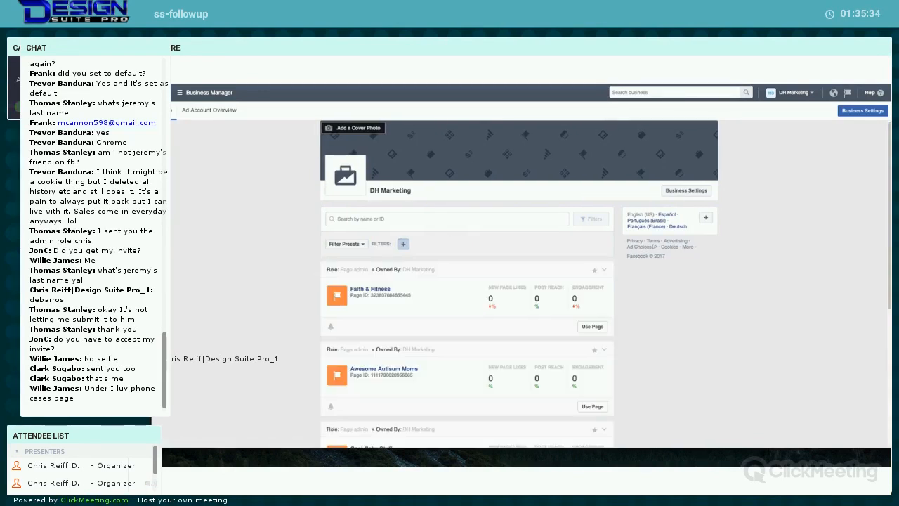
pyautogui.scroll(-15, 451, 264)
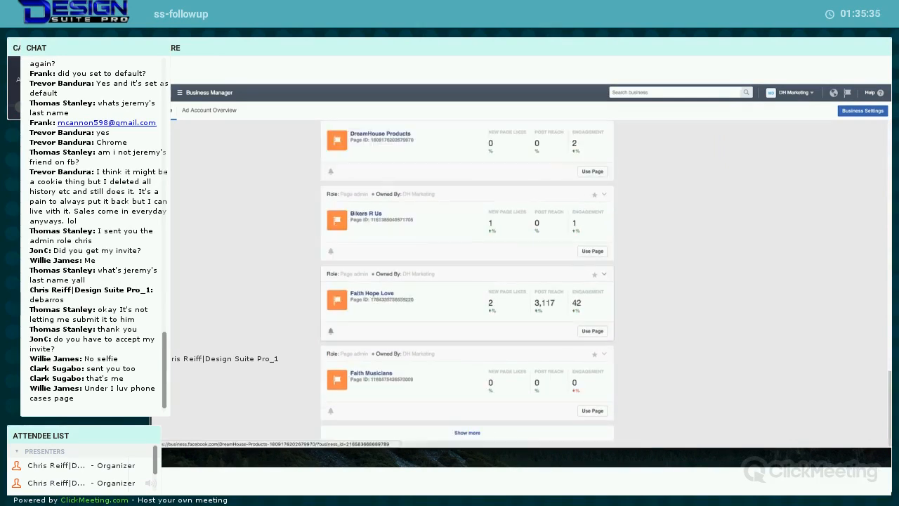
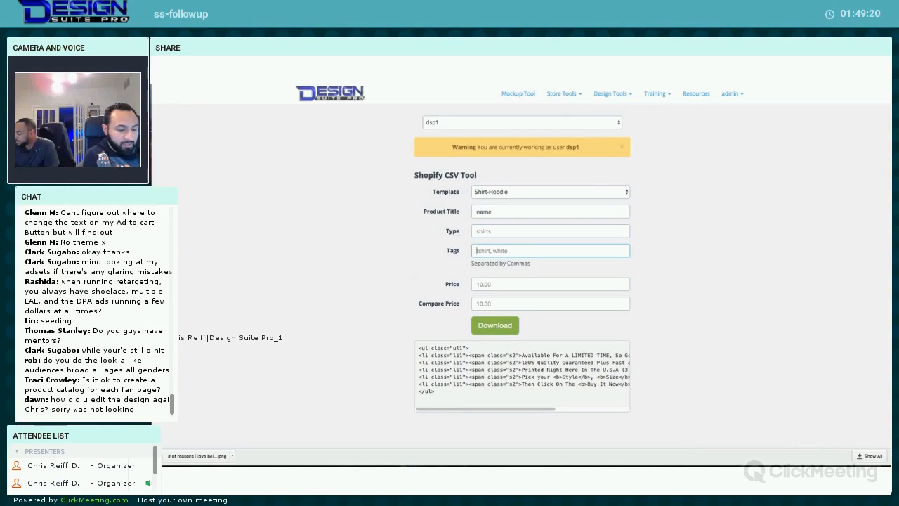
# Enter "granny," in the product's Tags in the Shopify CSV Tool
pyautogui.write('y,')
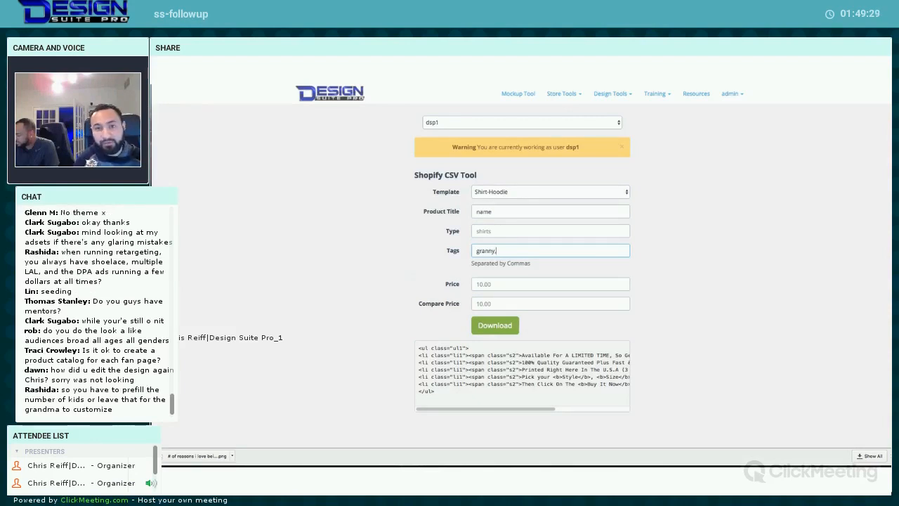
pyautogui.press('Return')
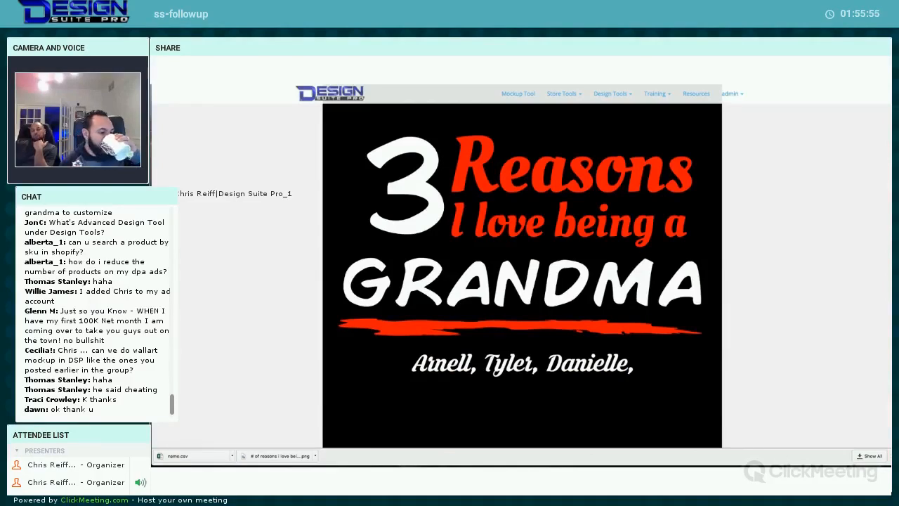
# Format the CUSTOM2 list of names so "and" precedes the last name, and preview the updated grandma design
pyautogui.scroll(-3, 513, 446)
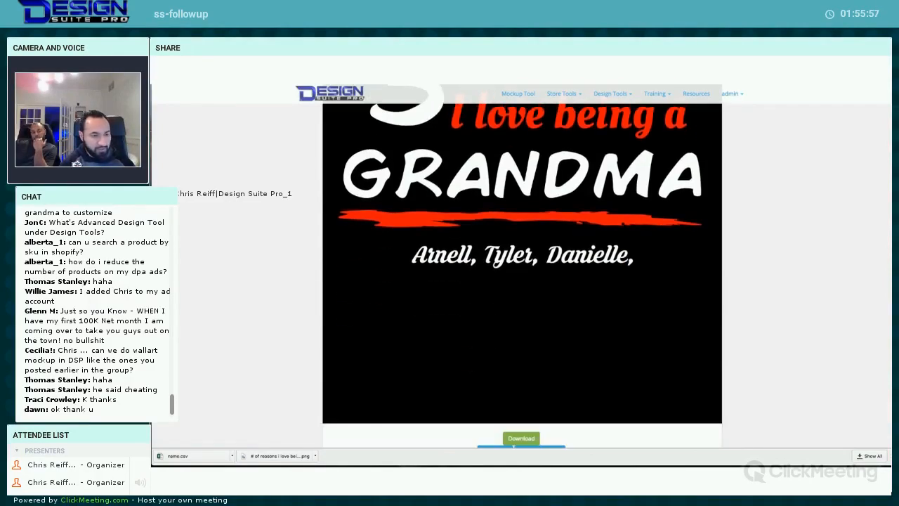
pyautogui.scroll(-6, 513, 446)
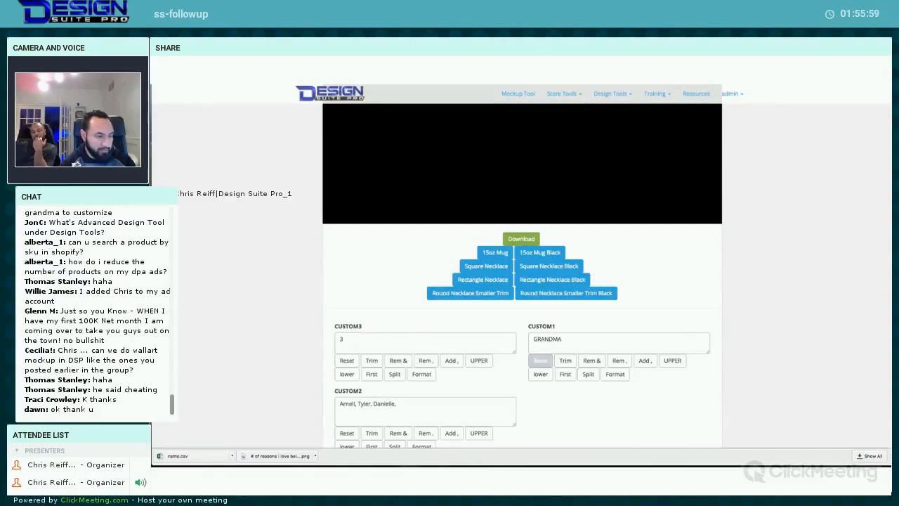
pyautogui.scroll(-1, 522, 321)
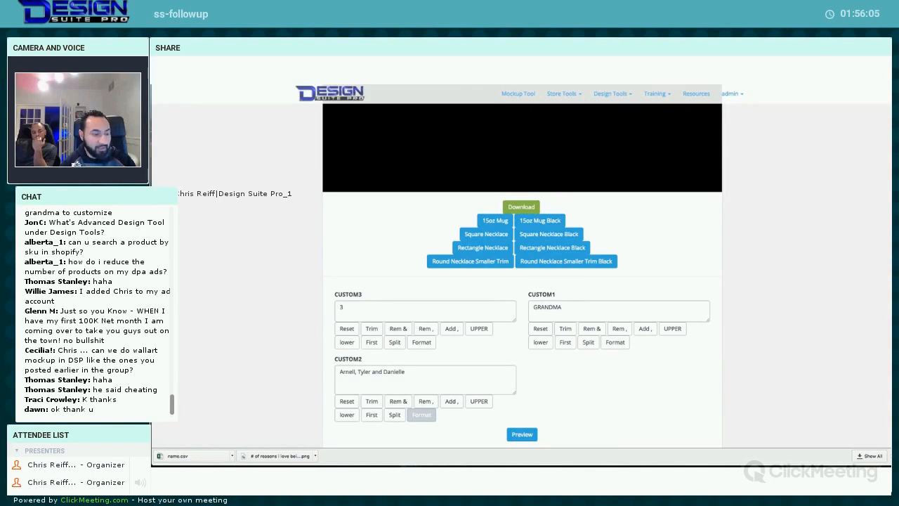
pyautogui.click(522, 434)
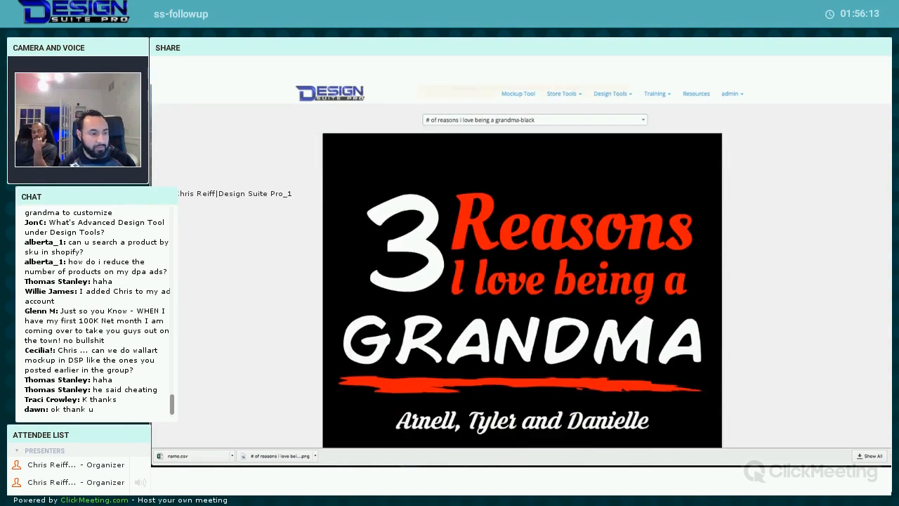
pyautogui.scroll(-3, 522, 281)
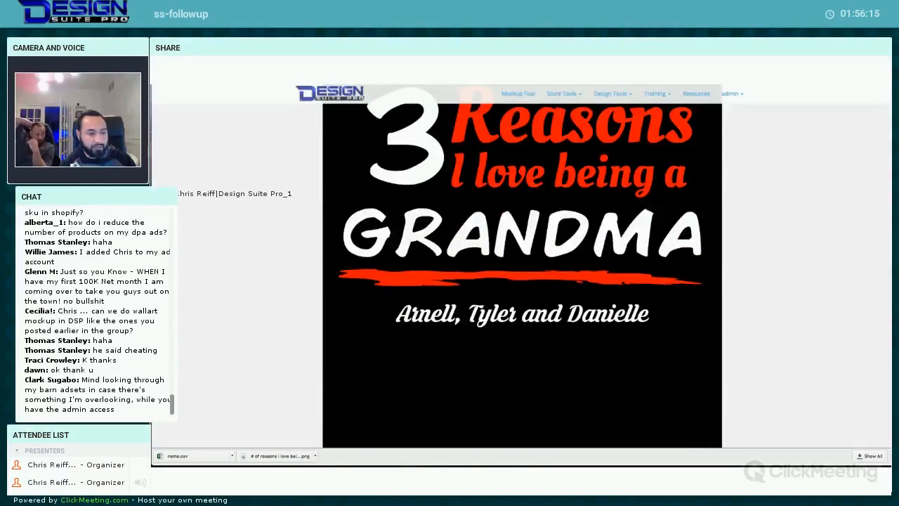